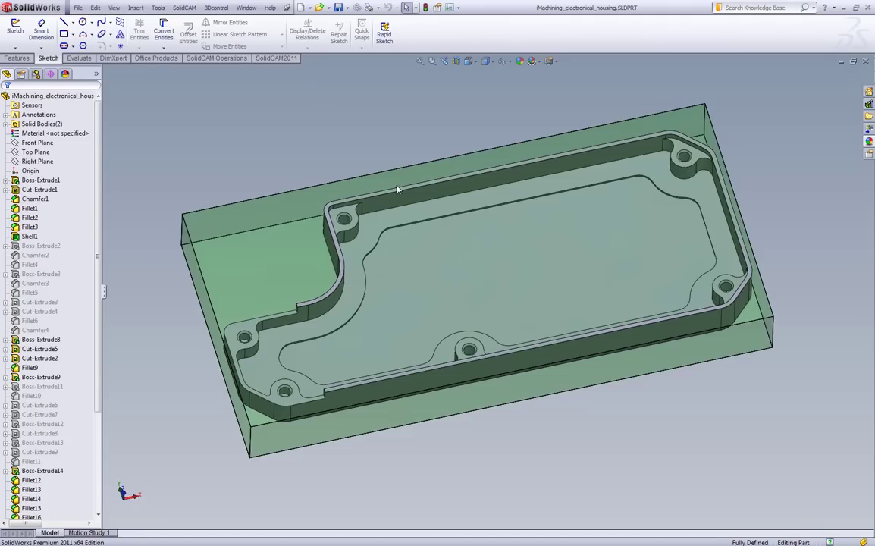
Create a new SolidCAM milling part for the housing.
click(184, 8)
mouse_move(196, 21)
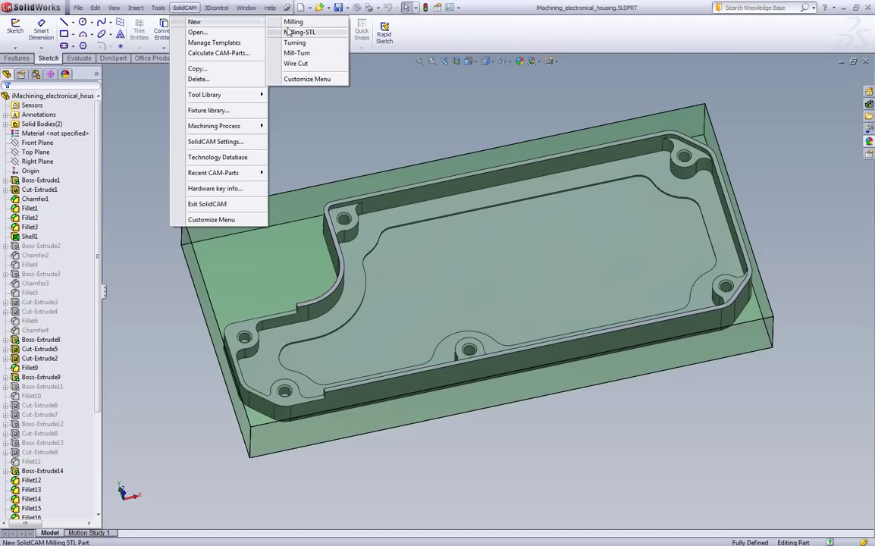
click(291, 22)
click(406, 344)
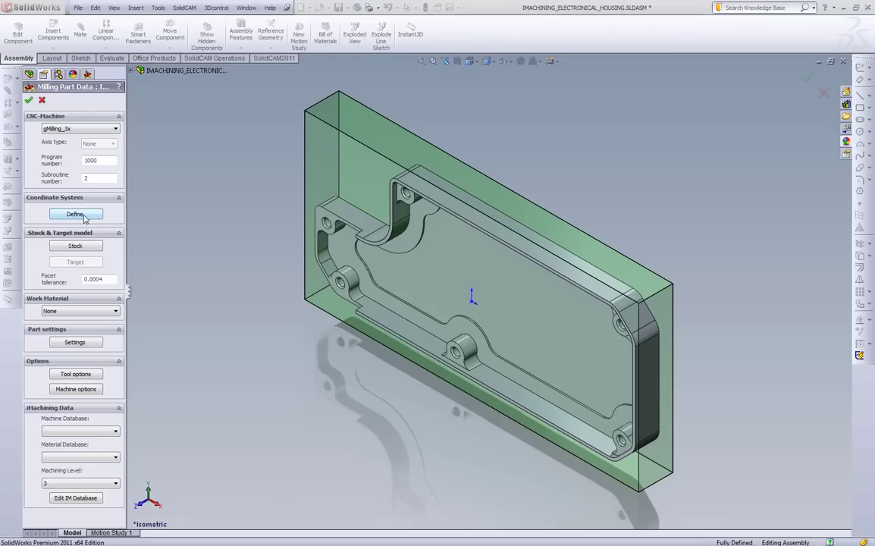
Define coordinate system MAC 1 on the box face, with its origin at the top corner.
click(76, 214)
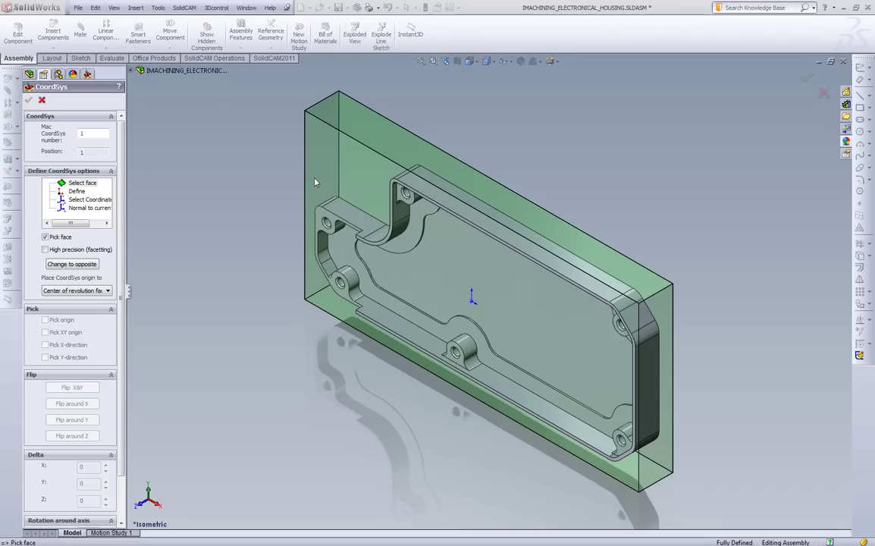
click(341, 139)
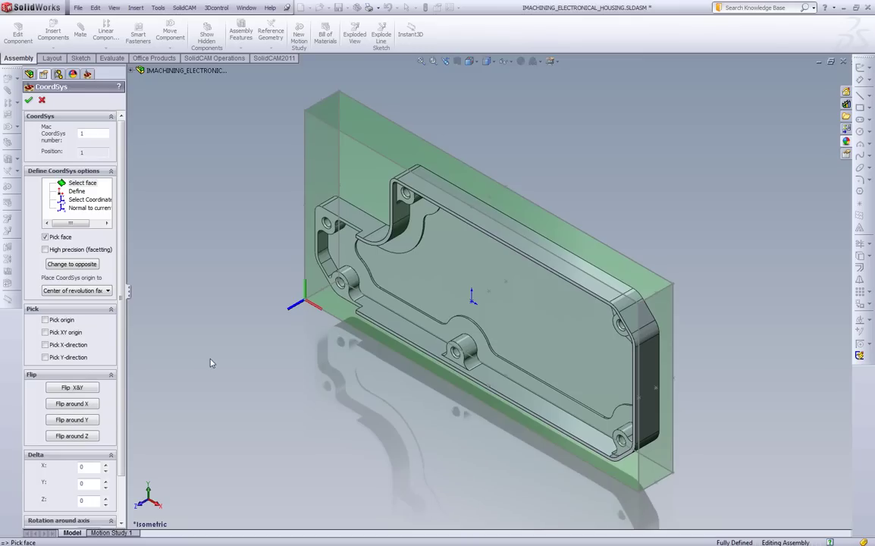
click(46, 320)
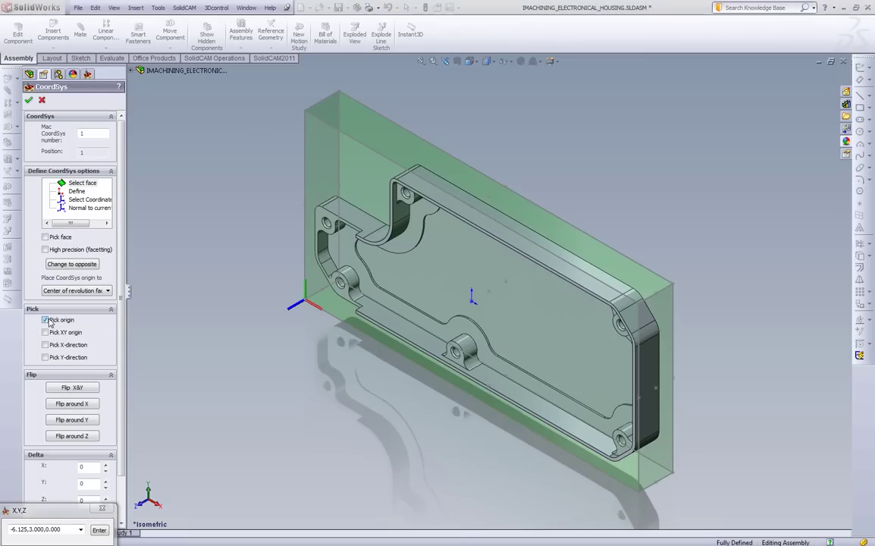
click(304, 113)
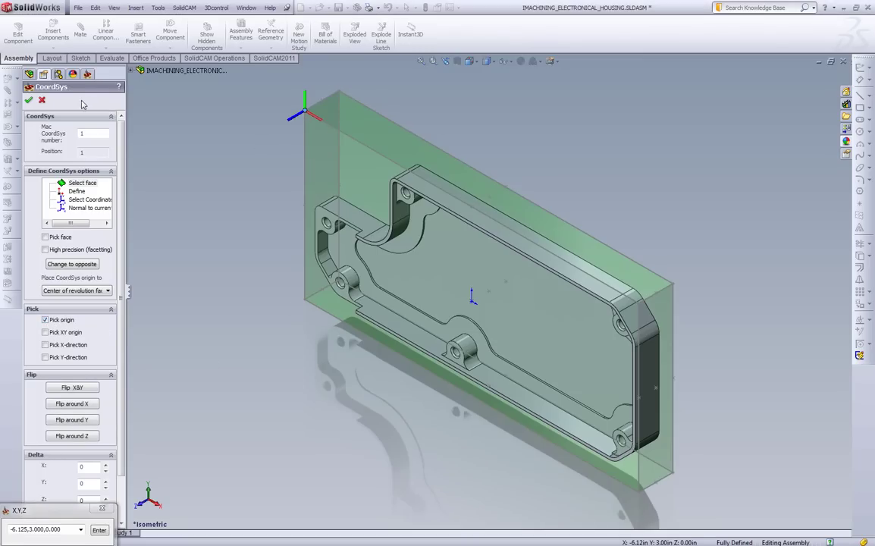
click(29, 101)
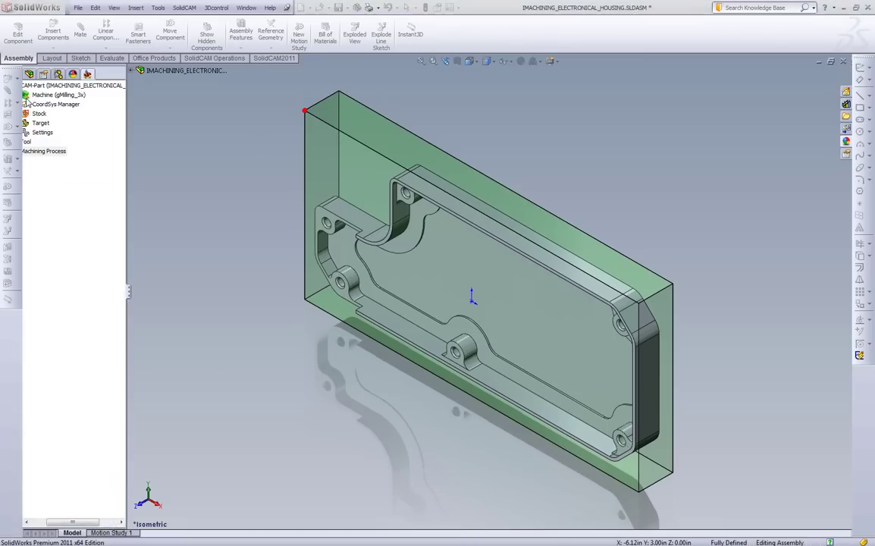
click(169, 316)
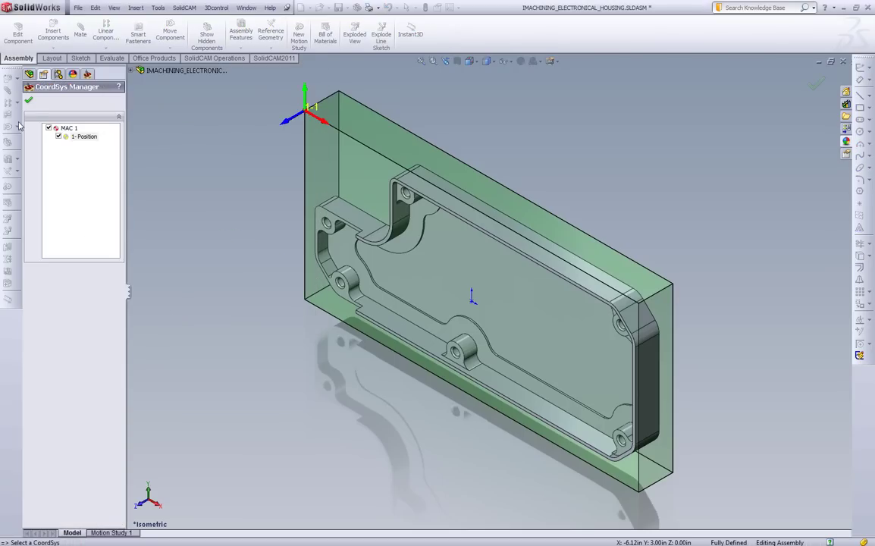
Define the stock as a 3D model using the transparent box solid.
click(29, 100)
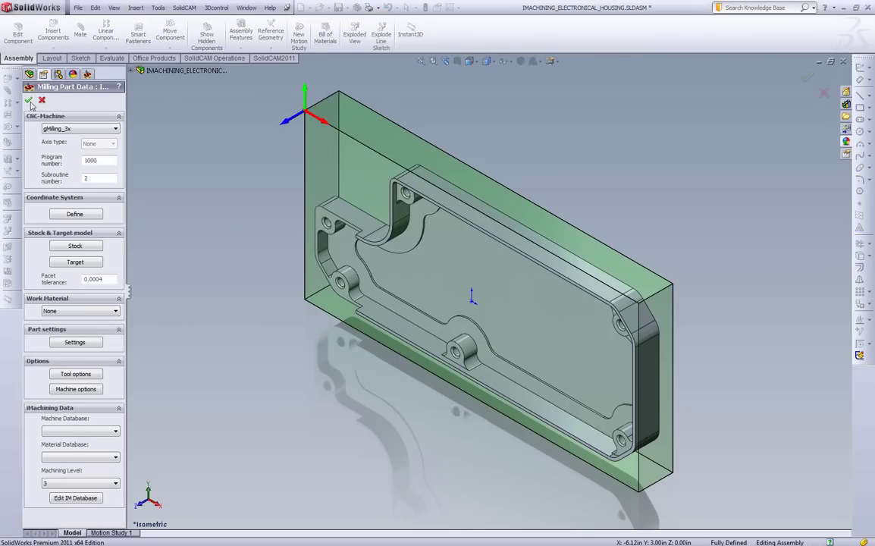
click(88, 245)
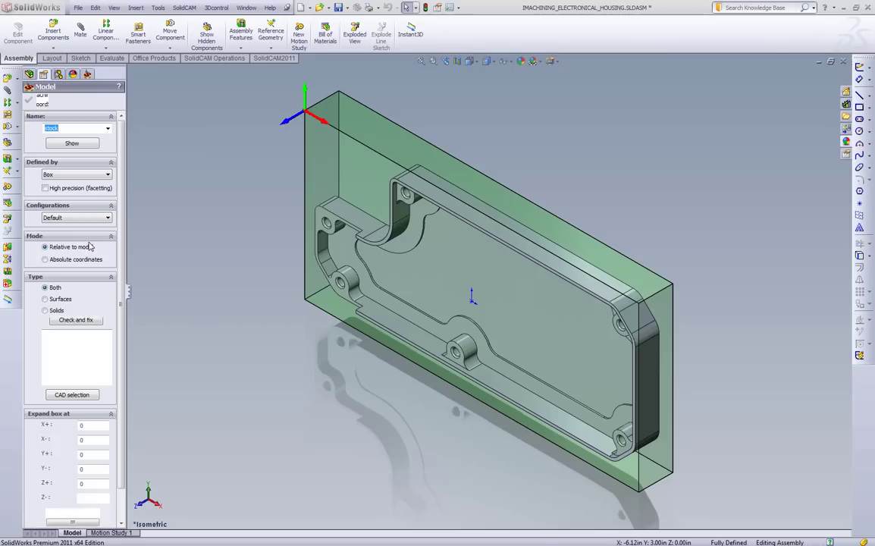
click(88, 174)
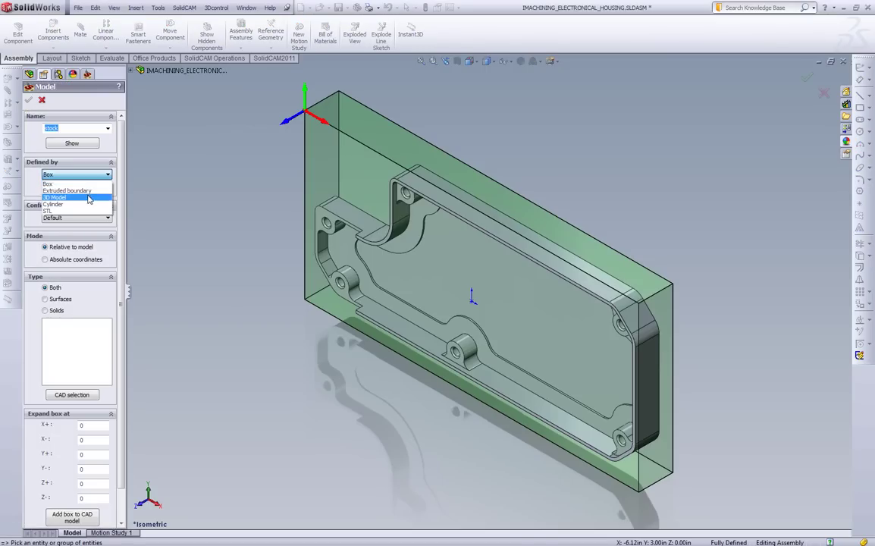
click(89, 197)
click(312, 196)
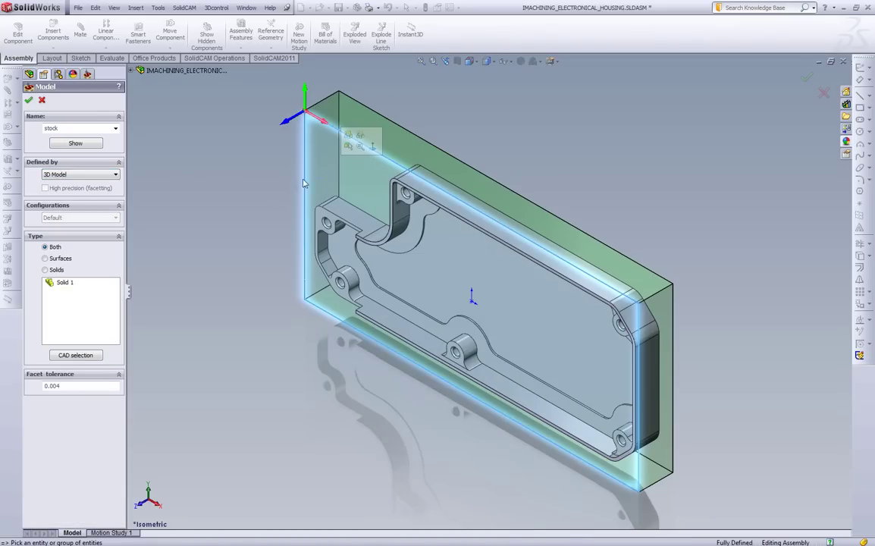
click(28, 100)
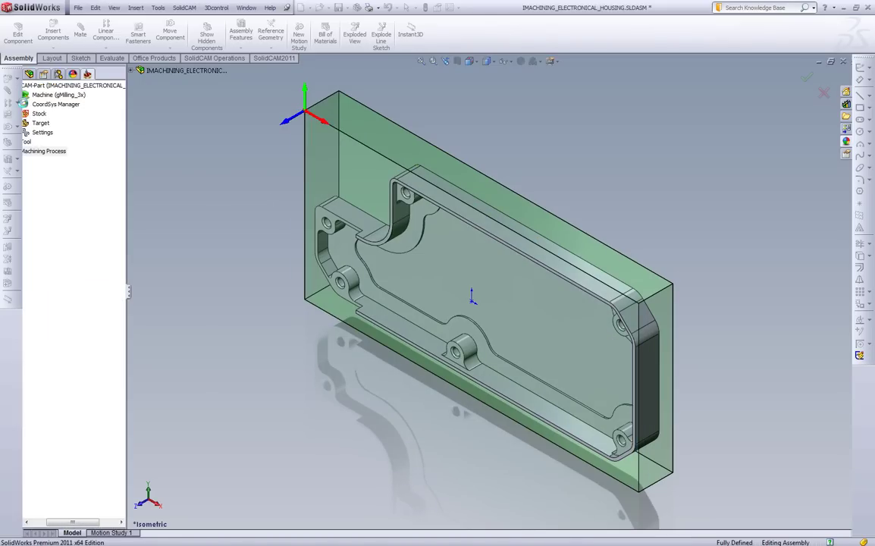
Define the target 3D model from the housing solid.
click(91, 264)
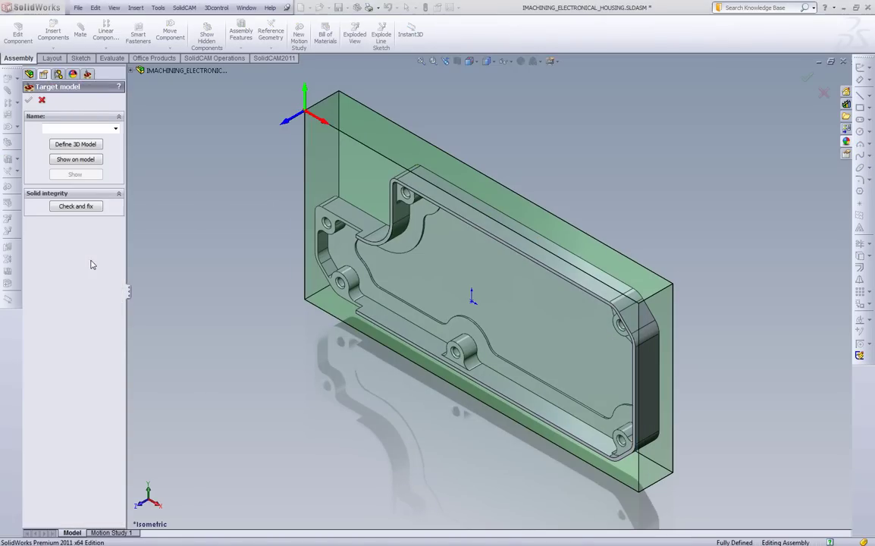
click(74, 145)
click(379, 253)
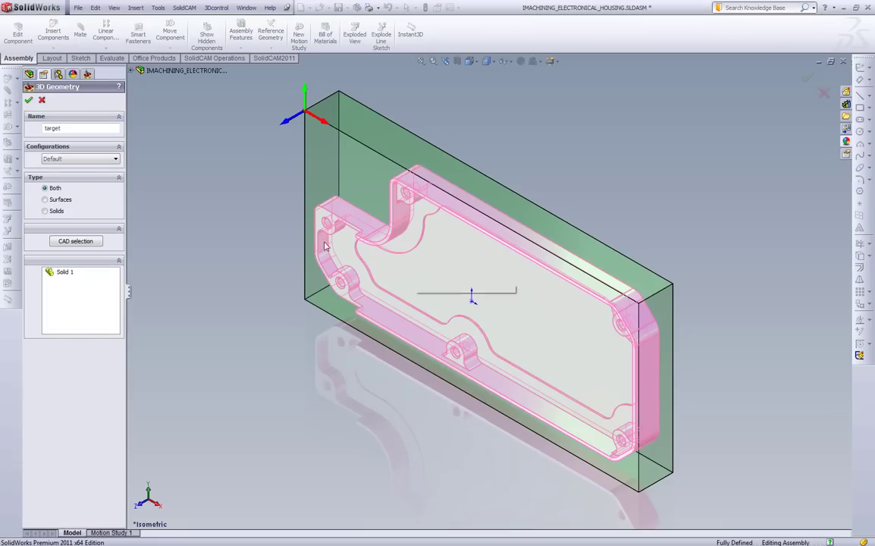
click(28, 100)
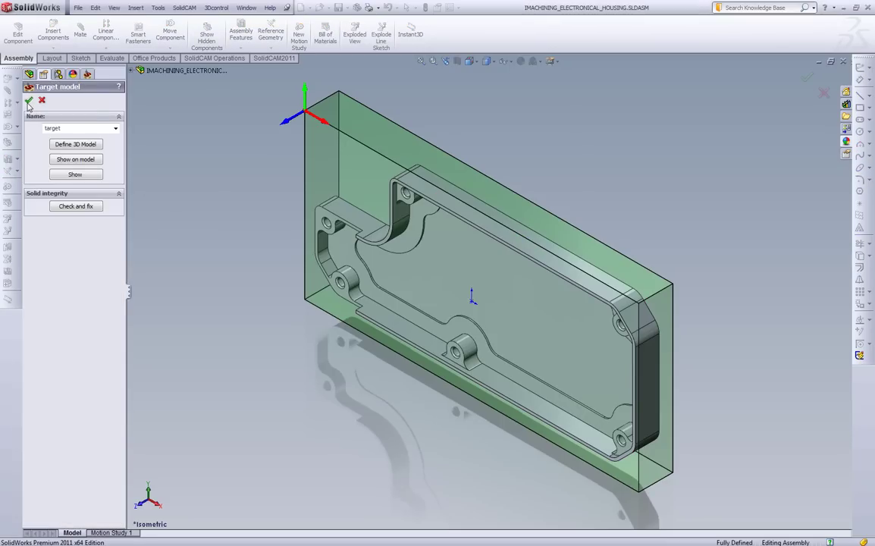
click(28, 100)
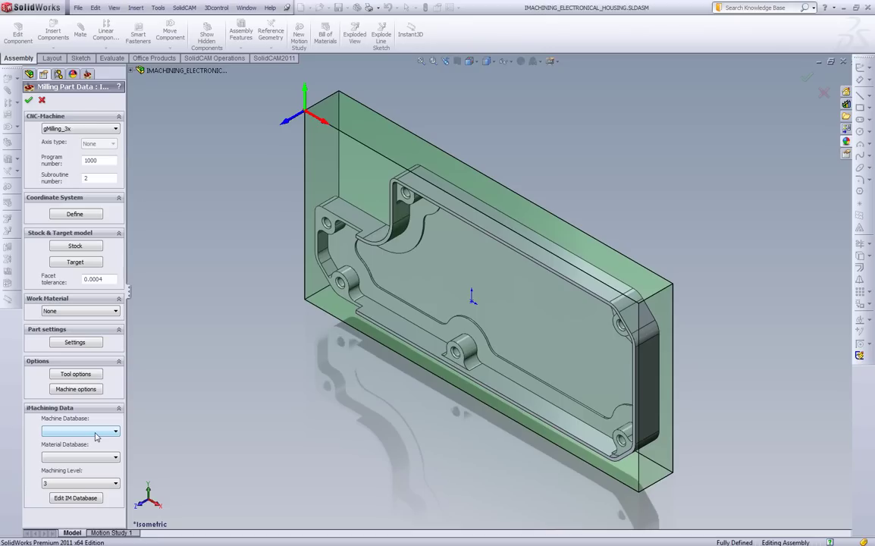
Choose machine HAASVF2SS, material Aluminum_100BHN-60HRB and machining level 6 for iMachining.
click(74, 398)
click(113, 459)
click(112, 459)
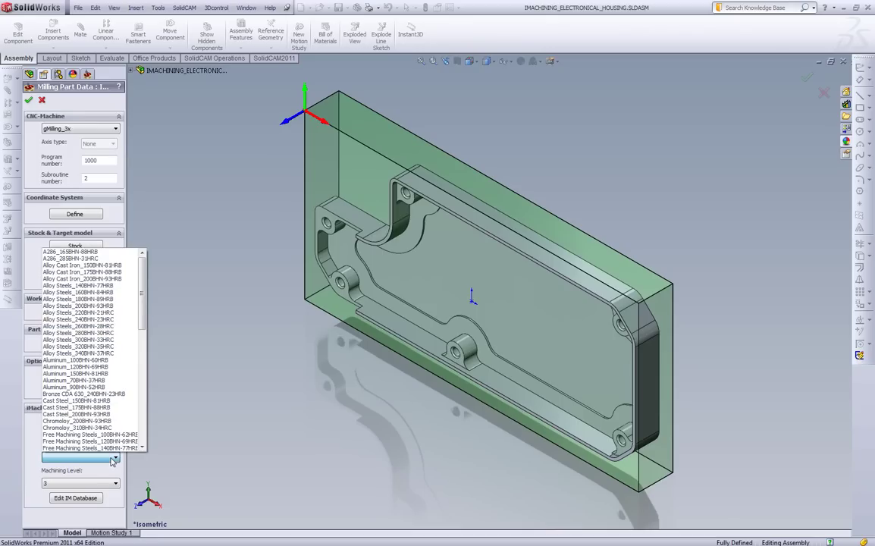
click(84, 359)
click(106, 486)
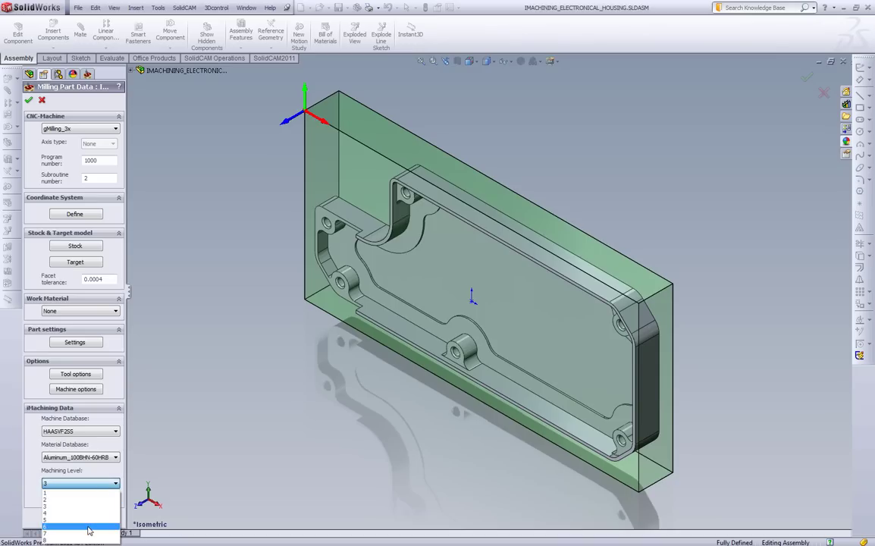
click(89, 526)
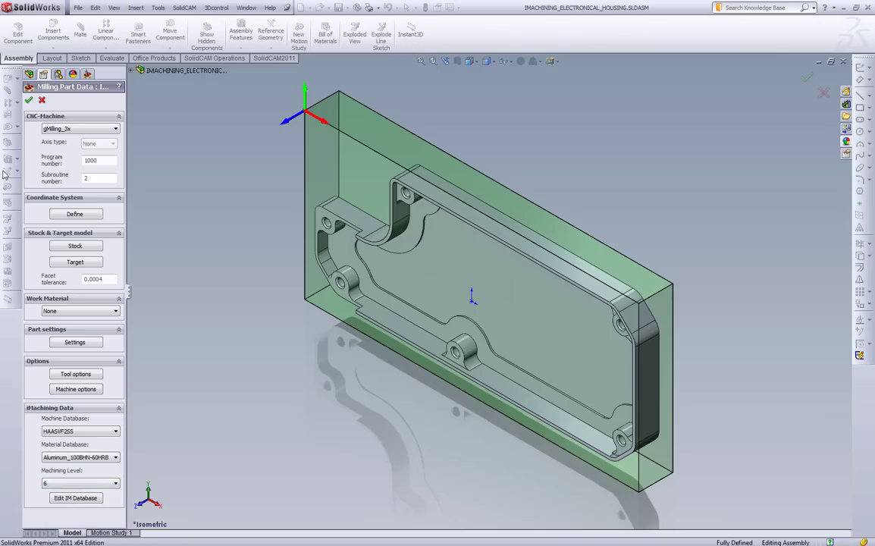
Accept the part data, acknowledge the material notice, and widen the CAM-Part tree pane.
click(29, 99)
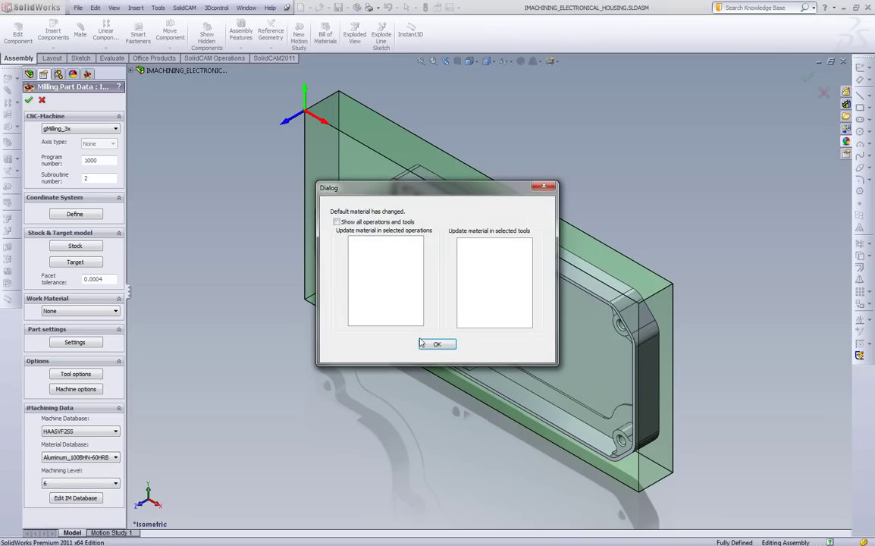
click(429, 343)
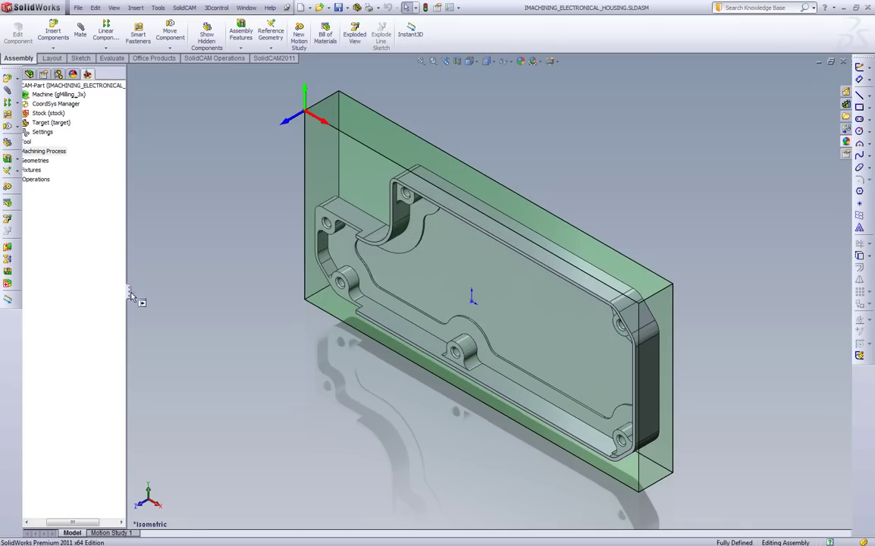
drag(129, 294, 191, 294)
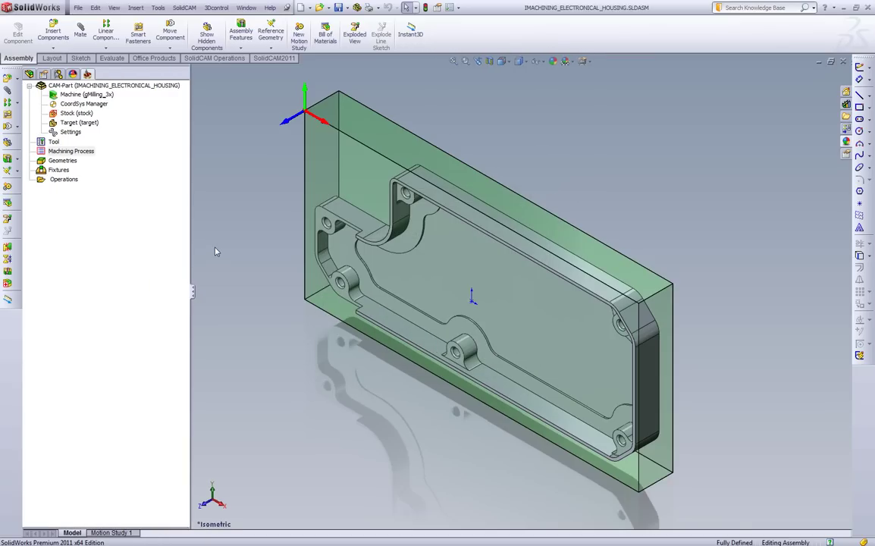
Add an iMachining operation and chain the outer contour, marking the first chain open.
right_click(64, 179)
mouse_move(114, 185)
click(272, 325)
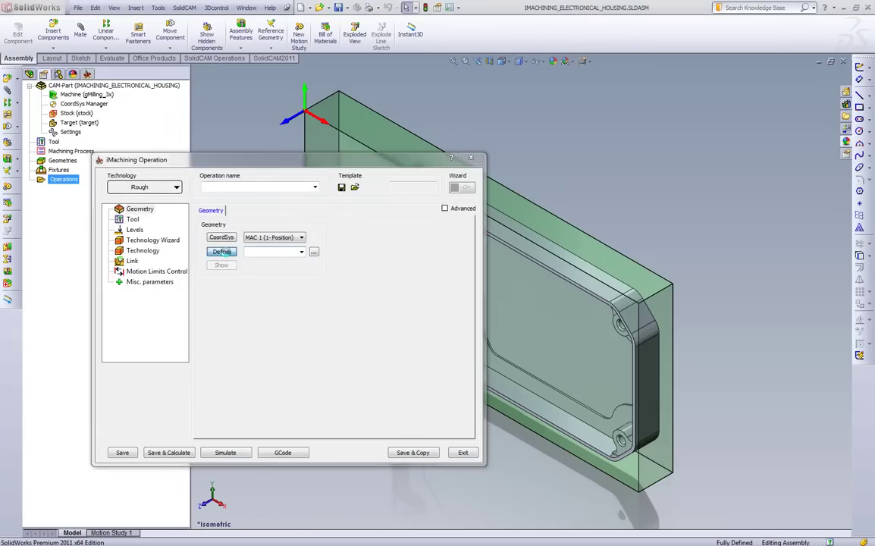
click(225, 255)
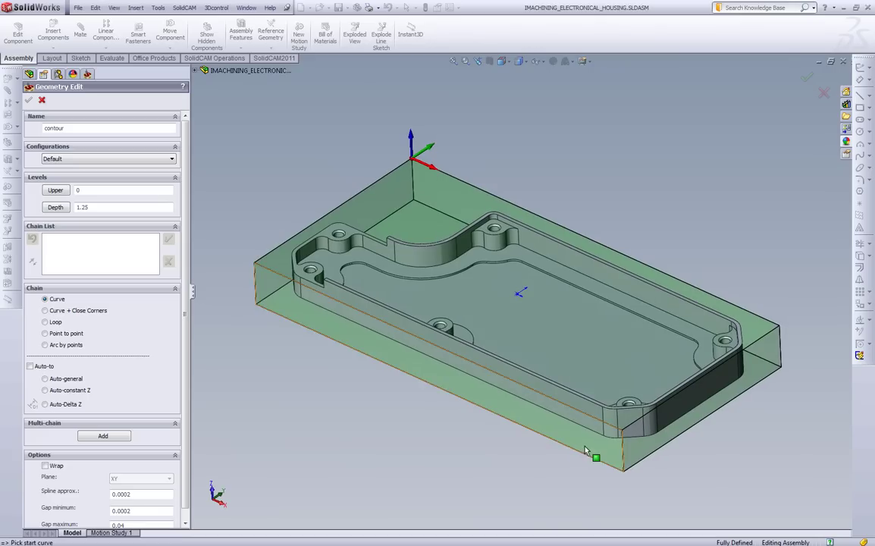
click(616, 431)
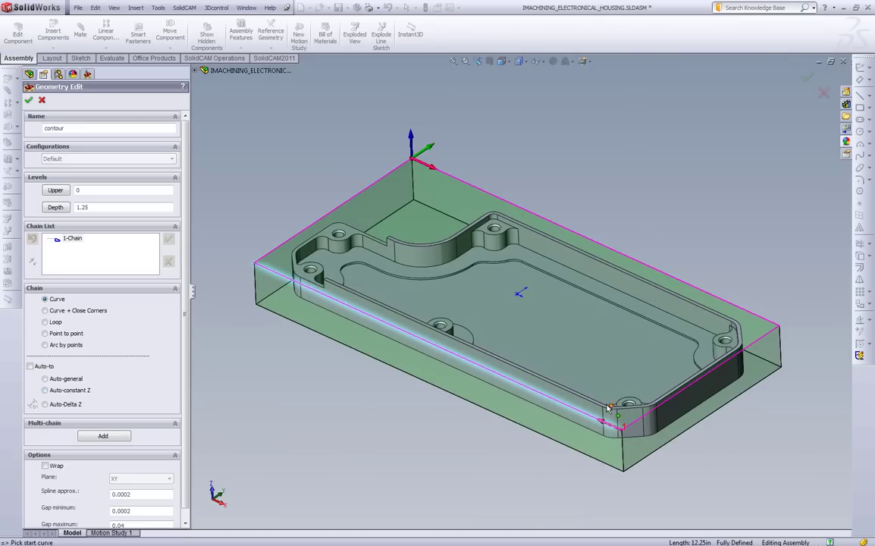
click(534, 400)
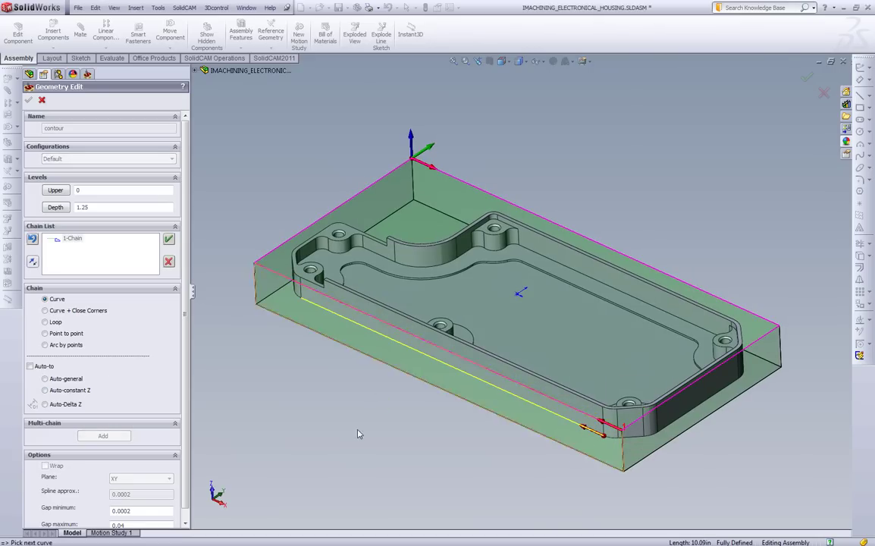
click(76, 389)
right_click(71, 239)
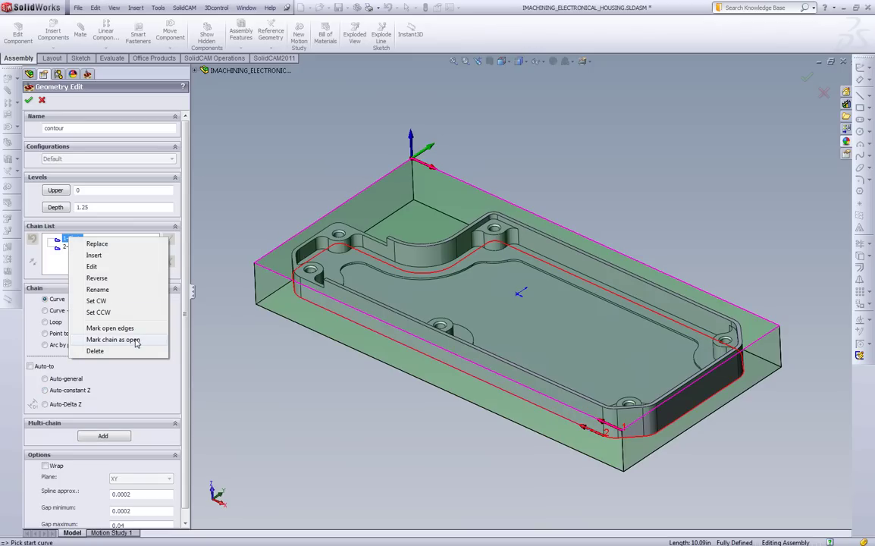
click(114, 340)
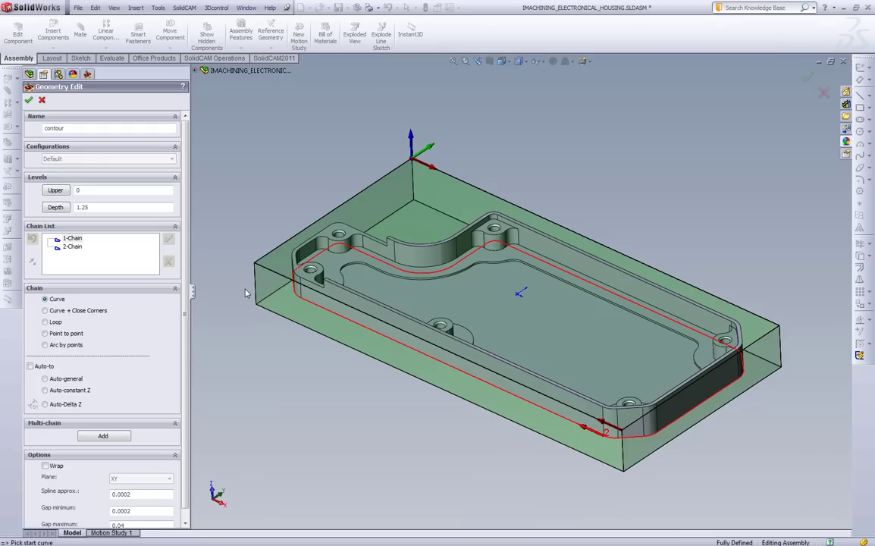
Set the geometry depth to 0.875 from the part edge and name it Outside.
click(62, 210)
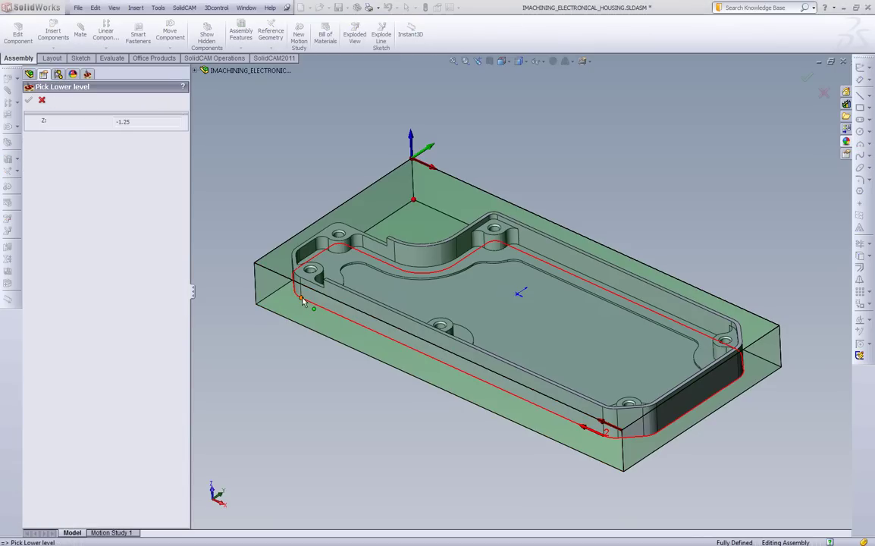
click(301, 300)
click(28, 100)
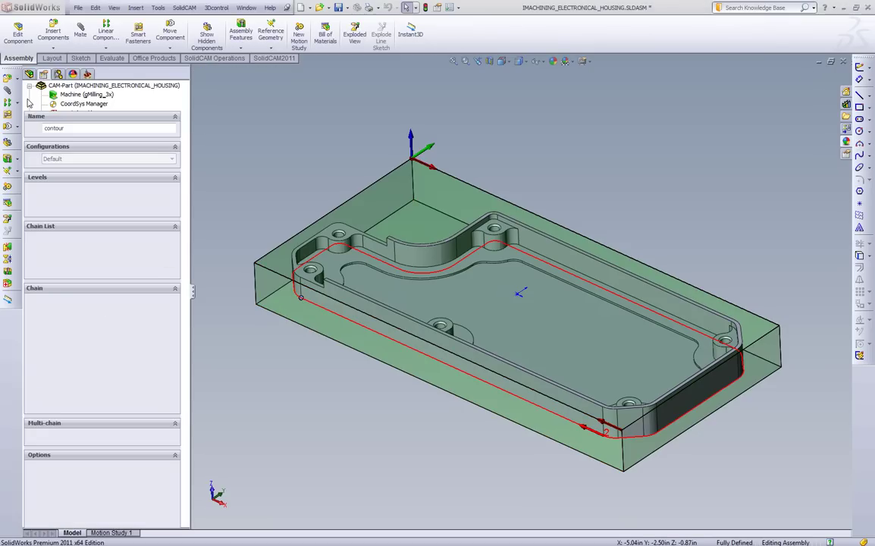
double_click(97, 129)
text(Outside)
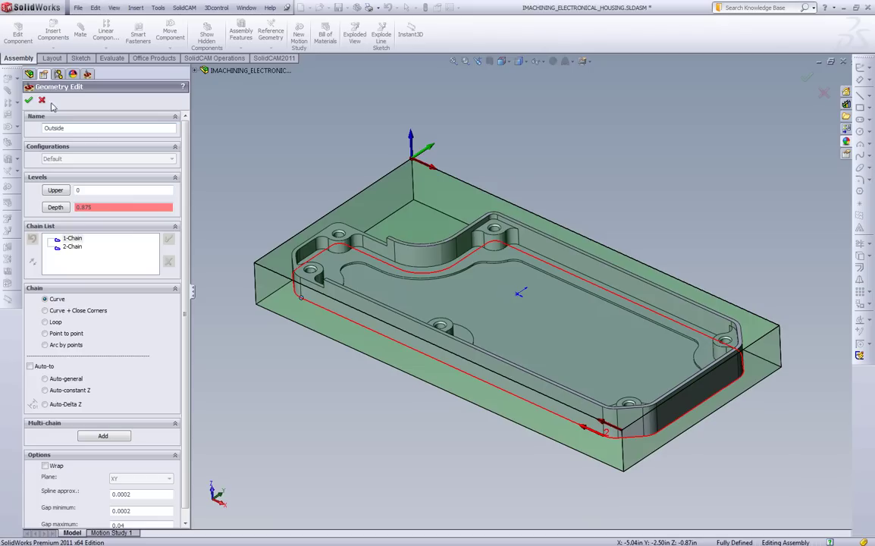
click(28, 99)
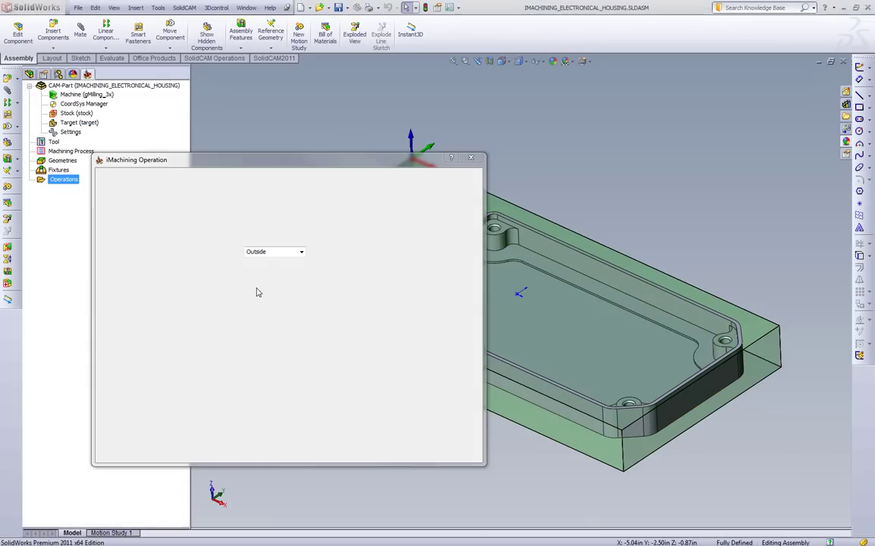
Add a new END MILL tool to the operation.
click(133, 219)
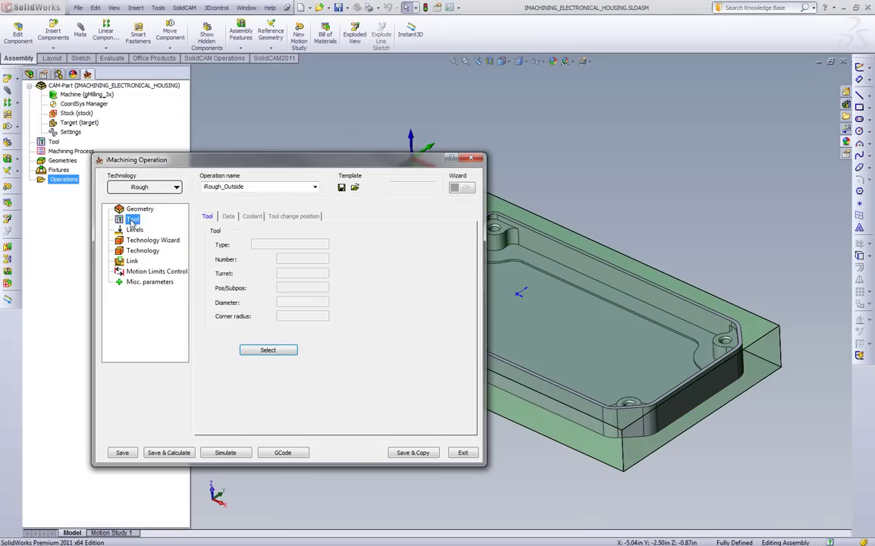
click(277, 351)
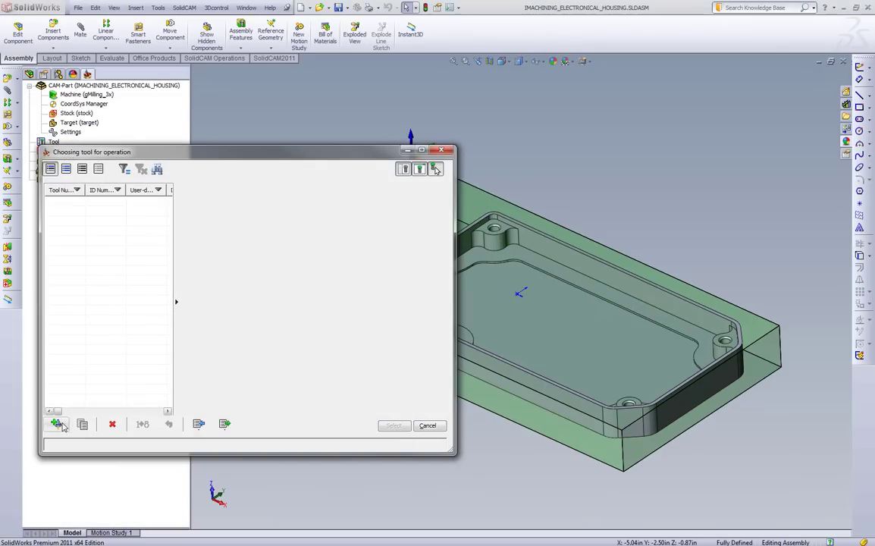
click(56, 423)
click(193, 222)
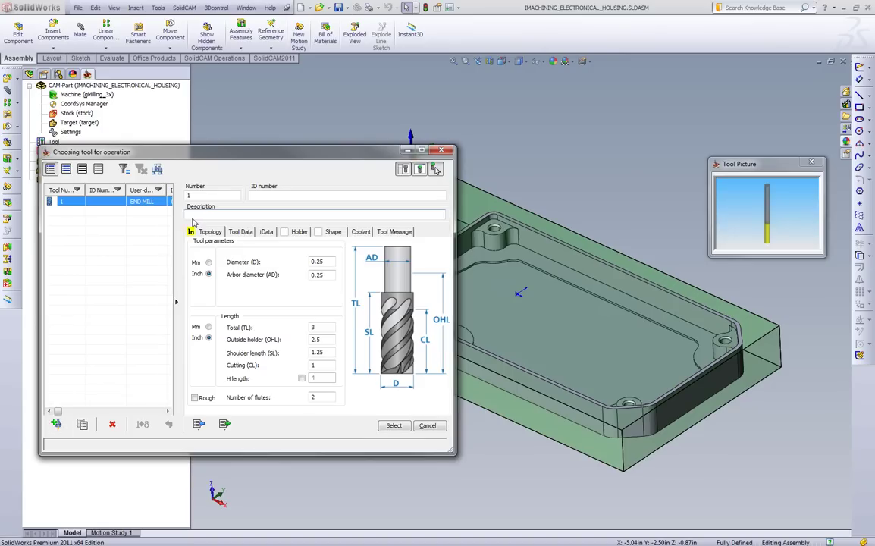
Give the end mill diameter 0.5, outside holder length 1.25 and shoulder length 1.
click(326, 262)
text(0.5)
key(Tab)
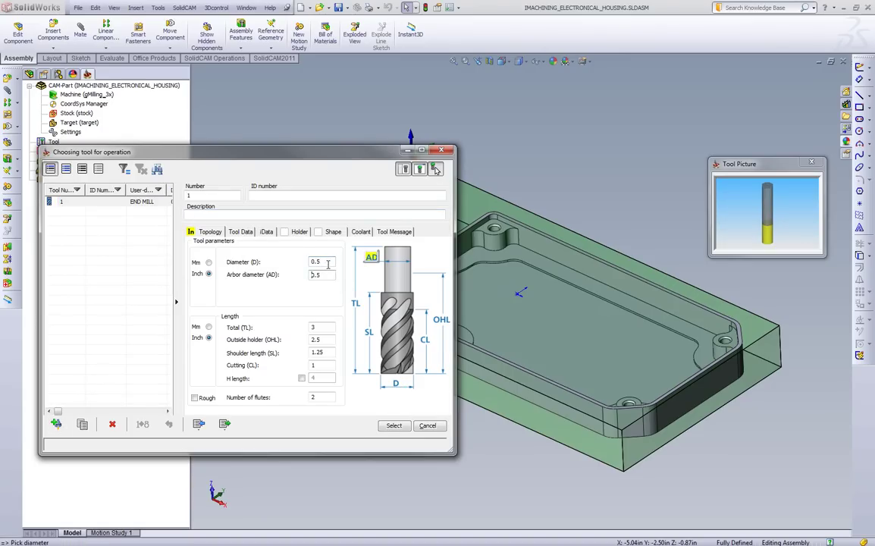
click(328, 340)
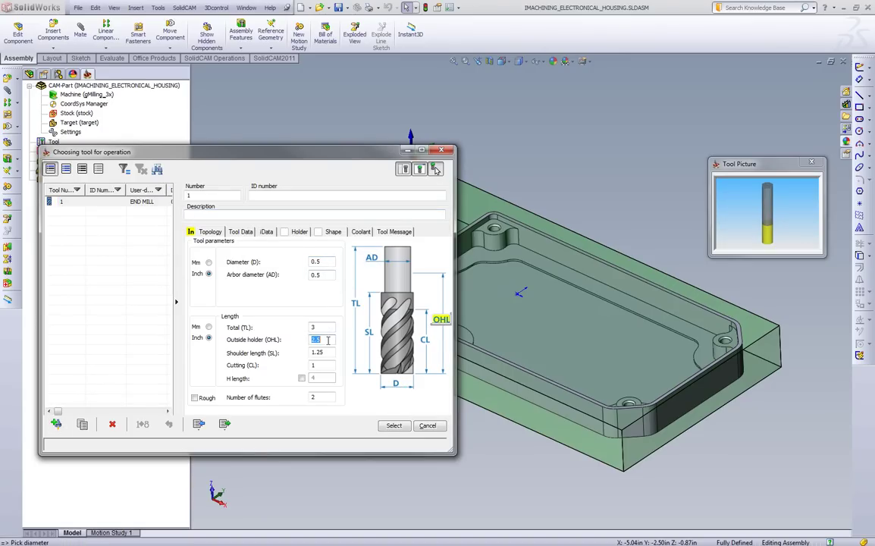
text(1.25)
key(Tab)
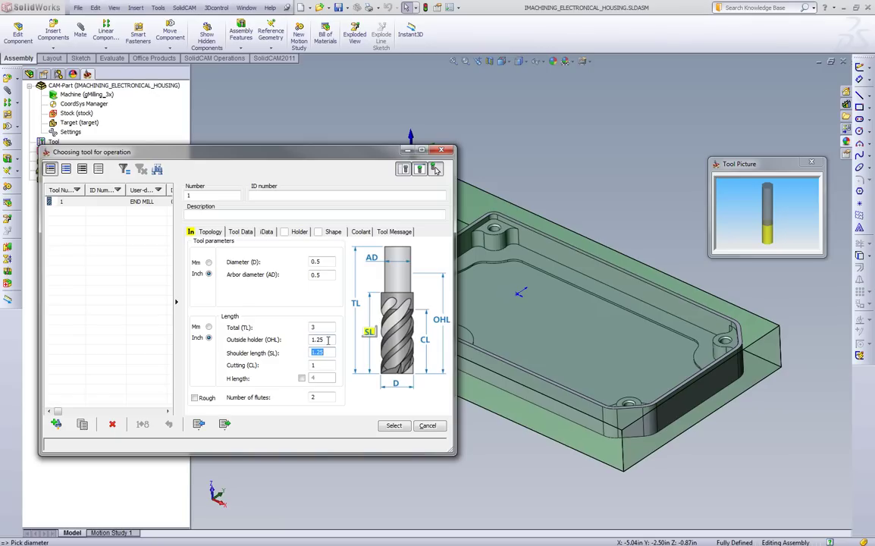
text(1)
key(Tab)
click(319, 400)
Fit the tool with the 1/2" Endmill 1.75" Long holder.
click(300, 233)
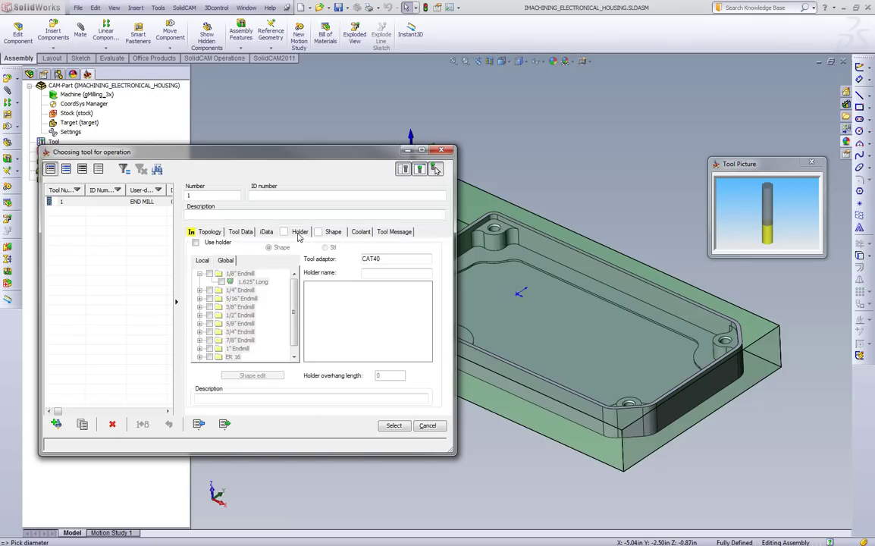
click(250, 281)
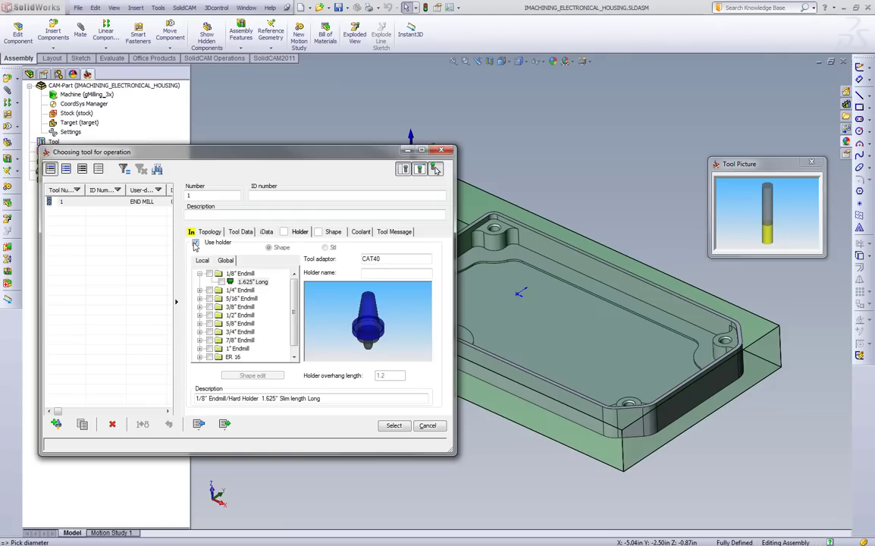
click(199, 315)
click(224, 341)
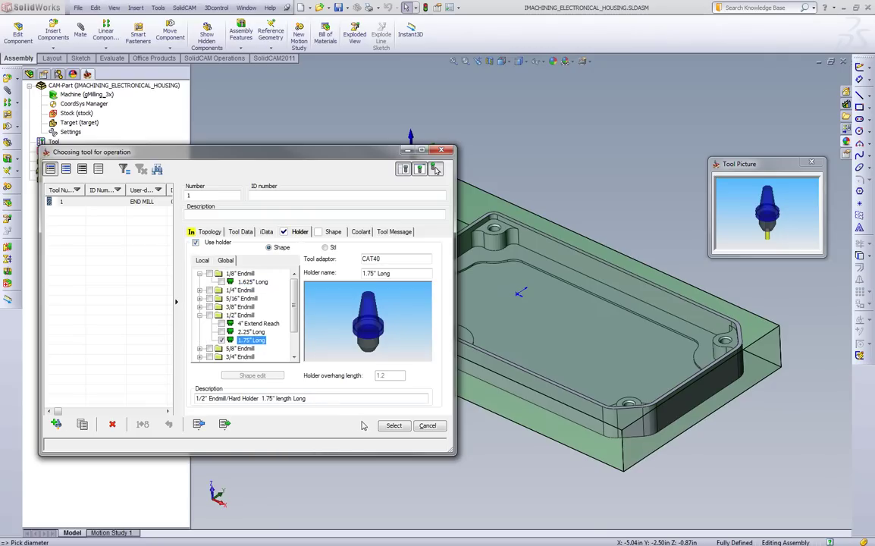
Accept the tool, set pocket depth delta to -0.02, then save and calculate the toolpath.
click(394, 426)
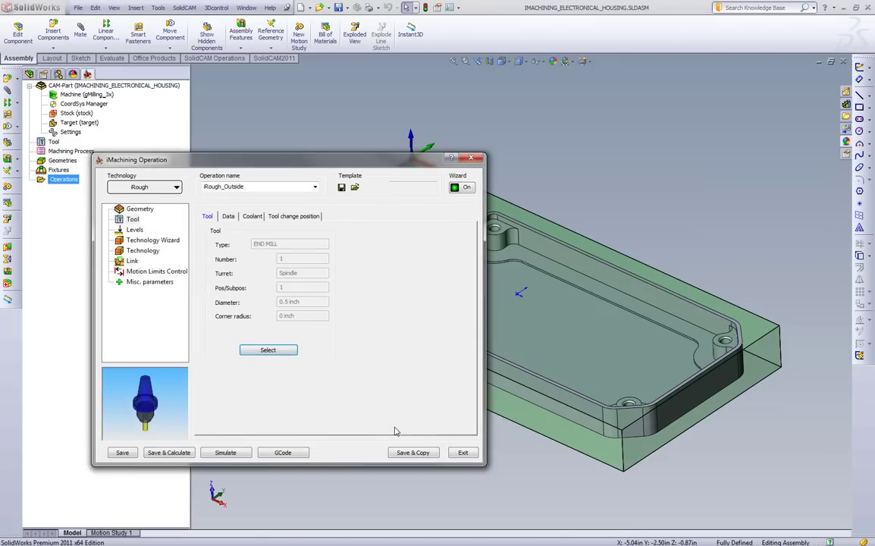
click(134, 229)
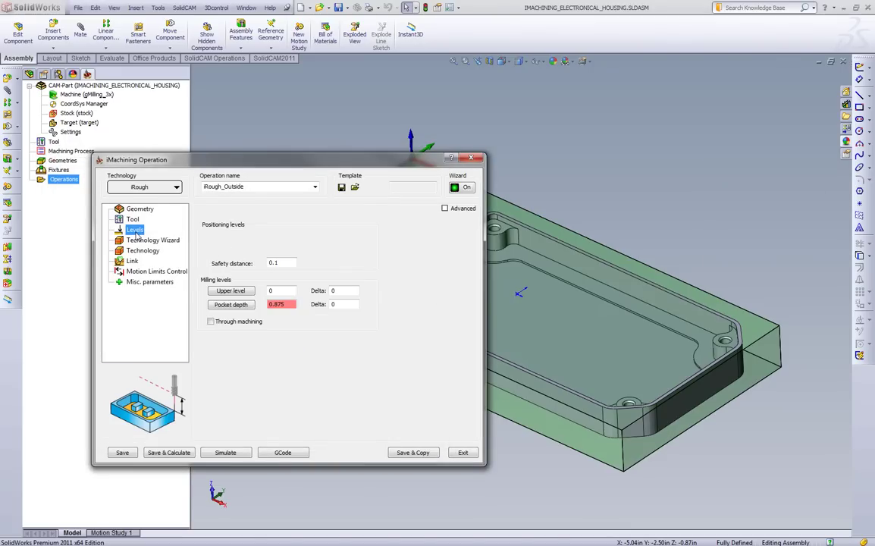
double_click(345, 304)
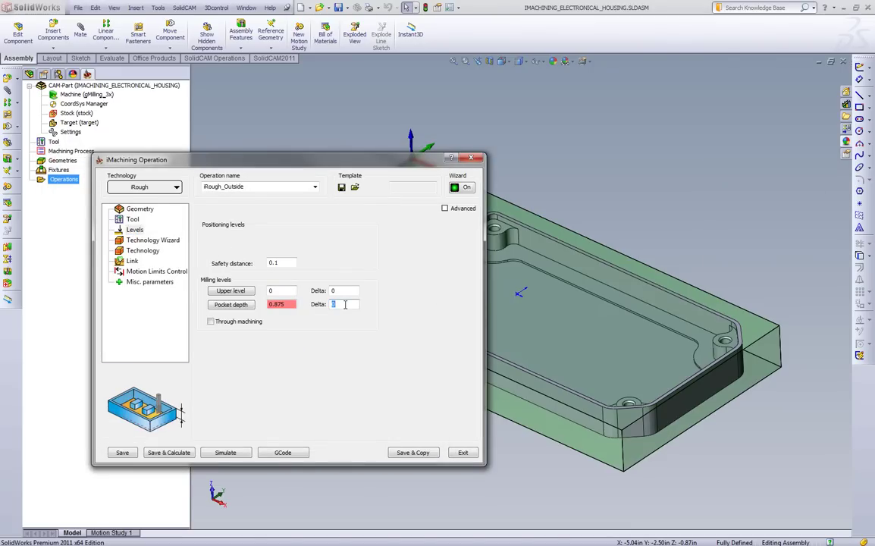
text(-.02)
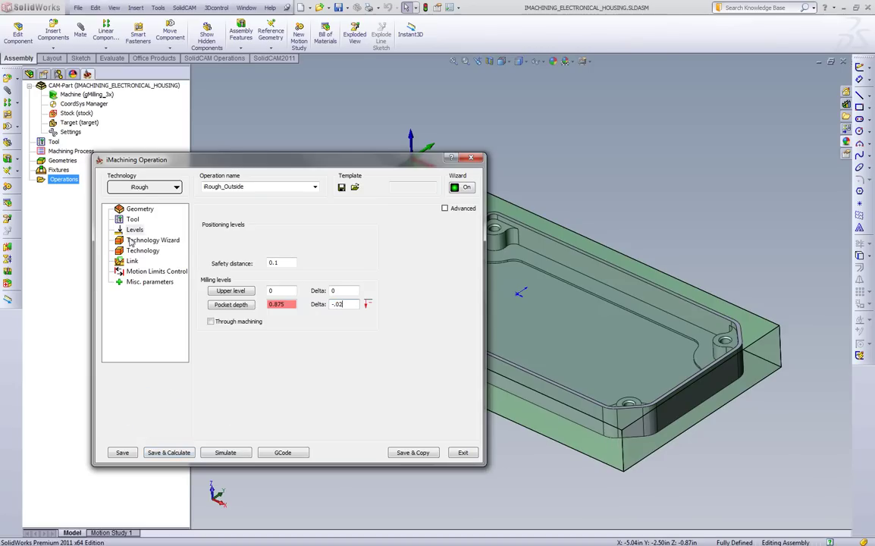
click(173, 452)
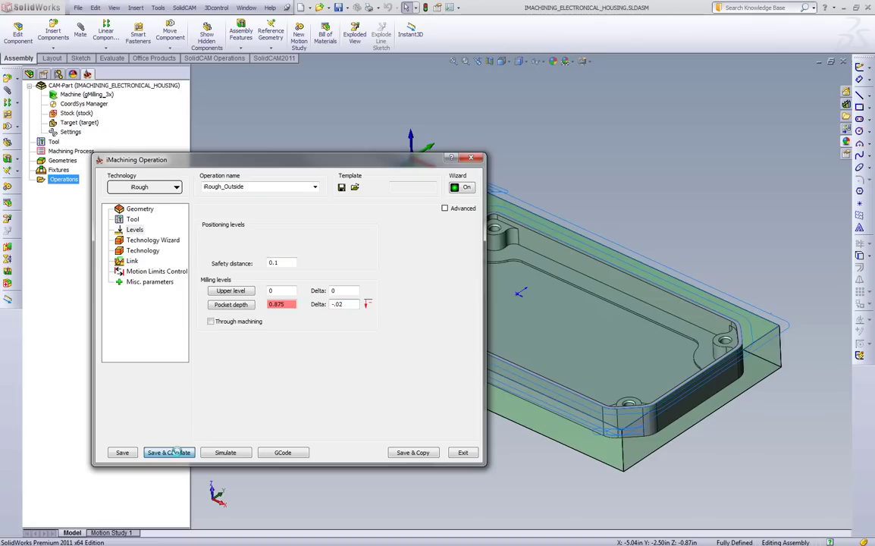
Play the iRough_Outside Host CAD simulation with adjusted speed, reaching step 1054.
click(222, 453)
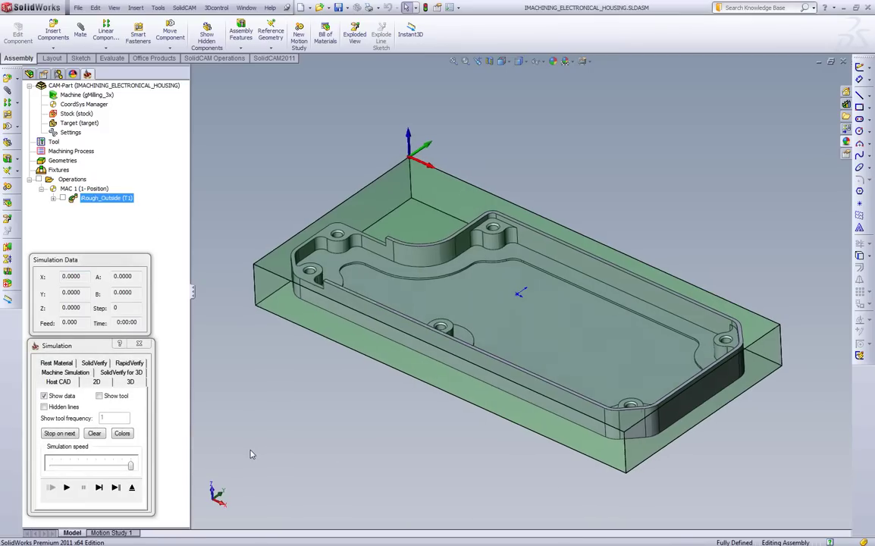
drag(131, 466, 96, 468)
click(99, 469)
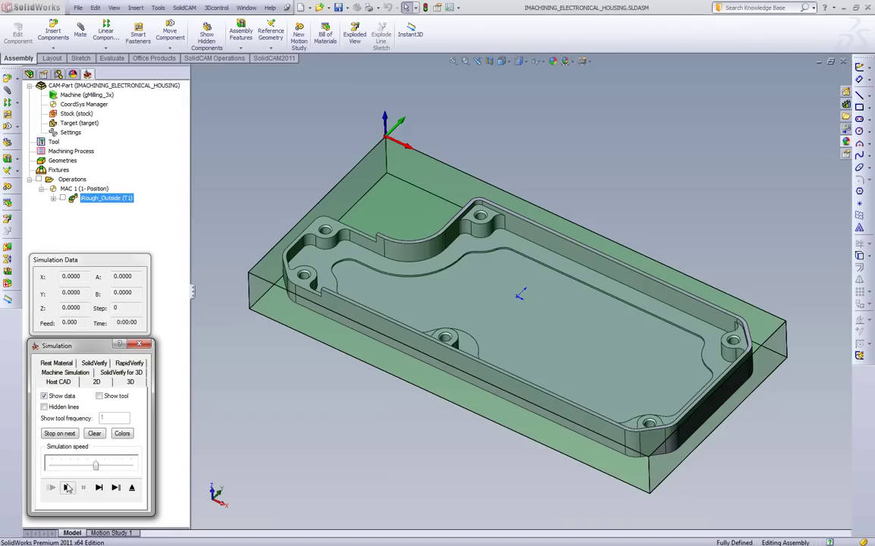
click(66, 487)
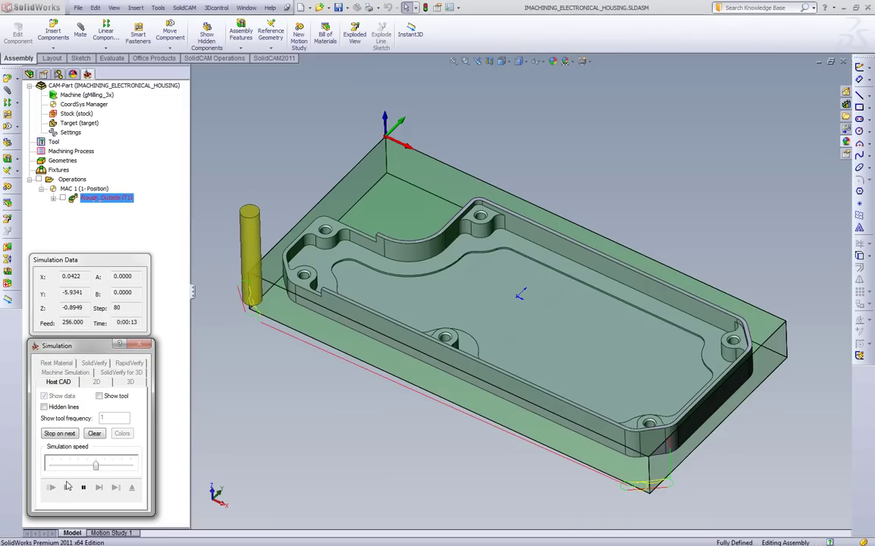
click(106, 467)
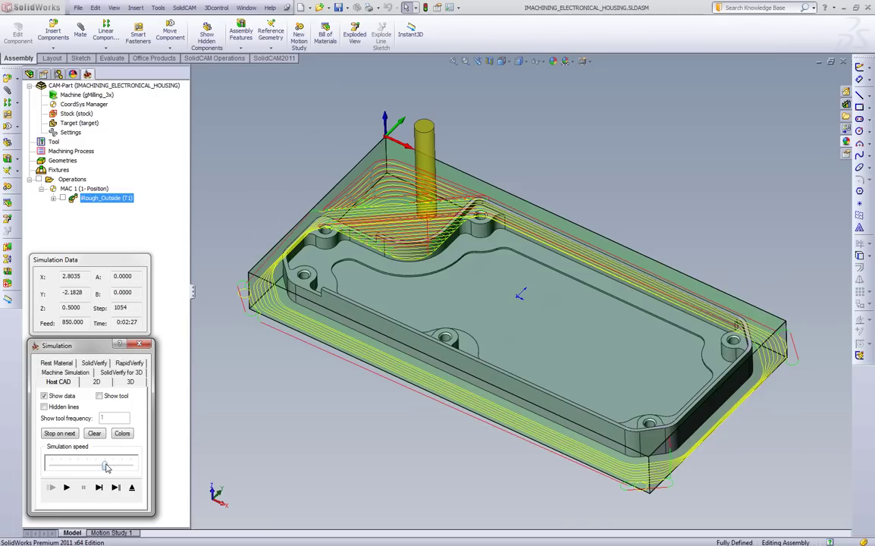
Run the SolidVerify material-removal simulation cutting the housing's outer profile to step 1054.
click(101, 370)
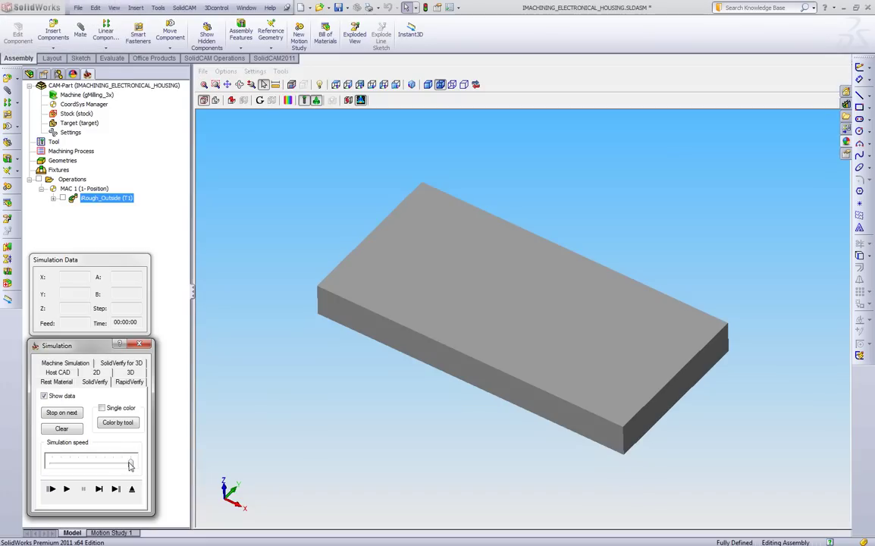
drag(130, 465, 96, 463)
click(67, 489)
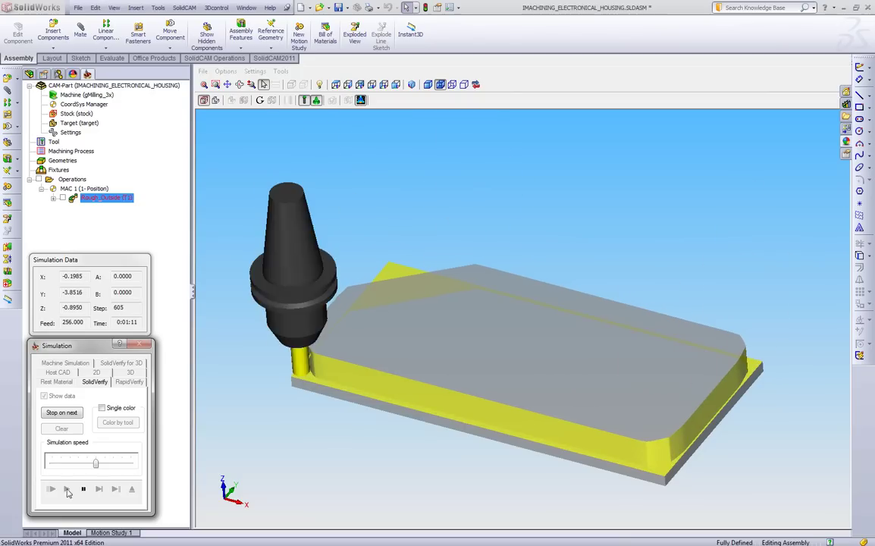
click(117, 464)
click(117, 465)
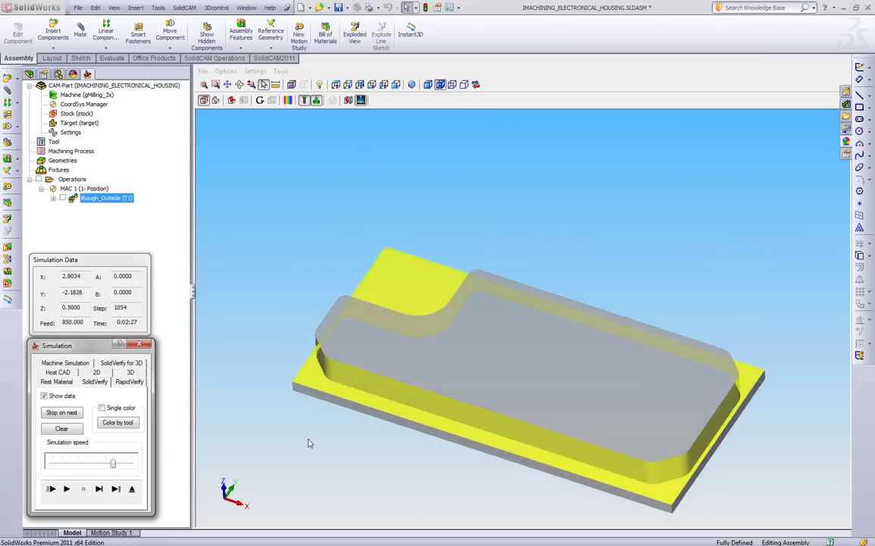
click(61, 373)
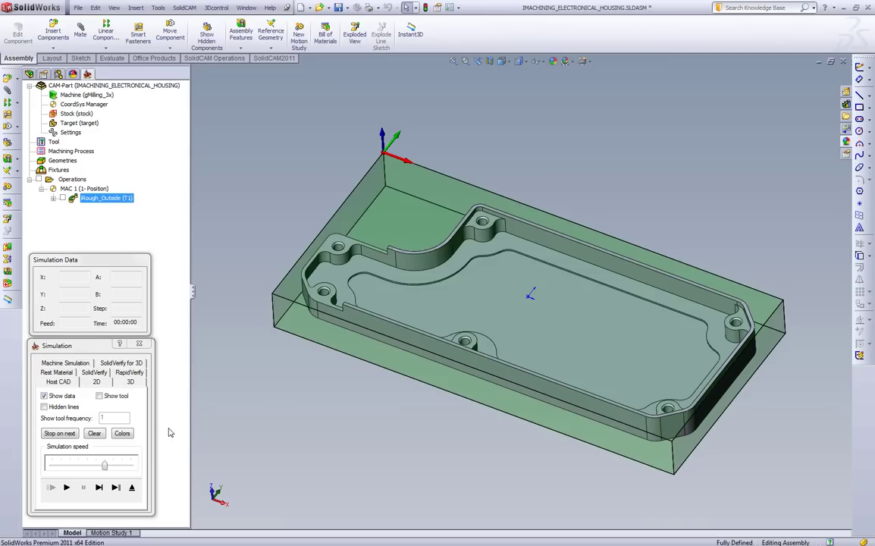
Slow the playback speed and run the Host CAD simulation, tilting the view toward the top.
drag(104, 465, 74, 468)
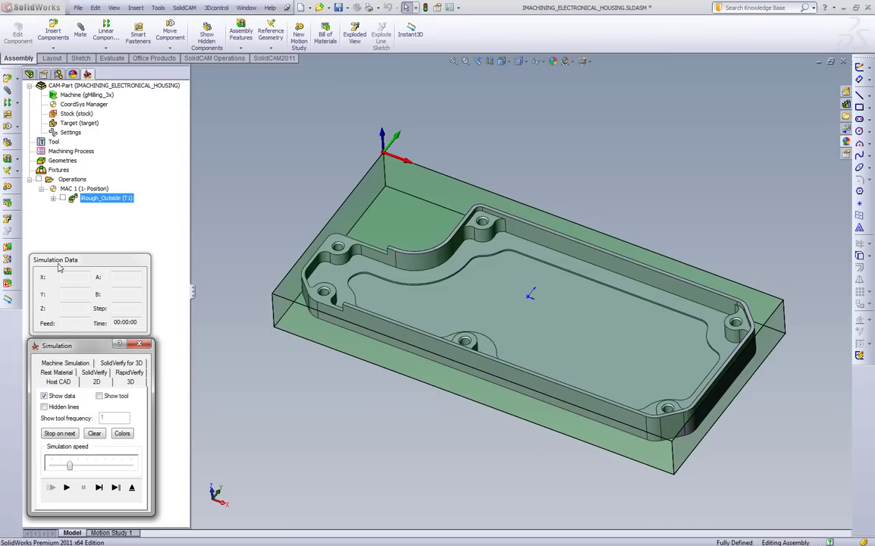
click(98, 487)
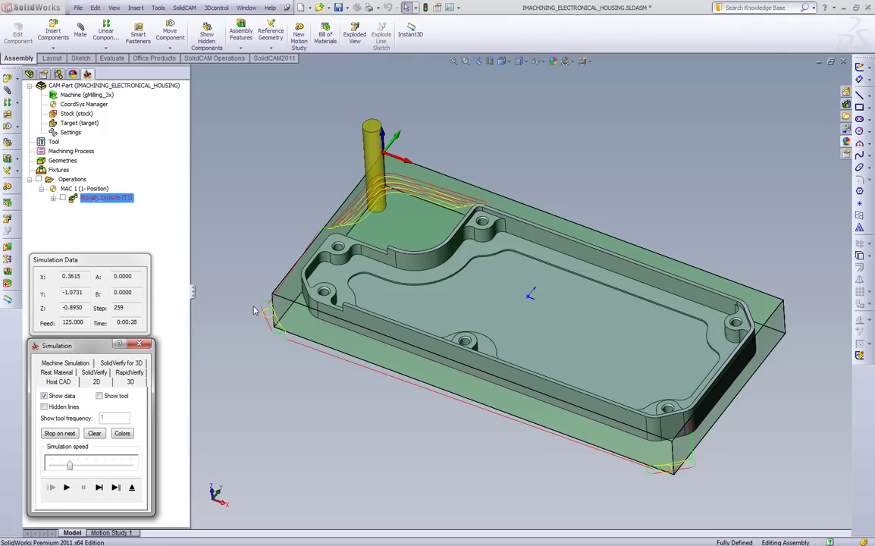
middle_drag(254, 306, 256, 281)
Switch to Top view and run the simulation with pauses, reaching step 550.
key(ctrl+5)
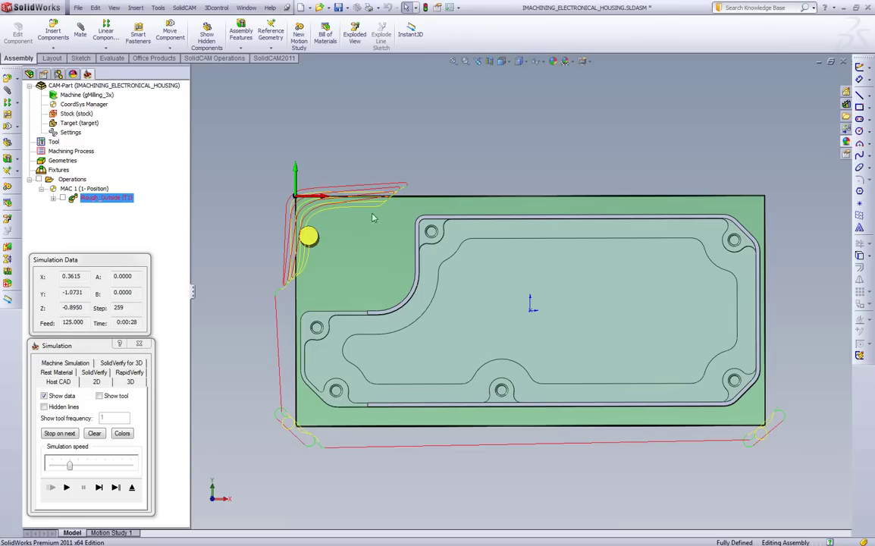
click(66, 487)
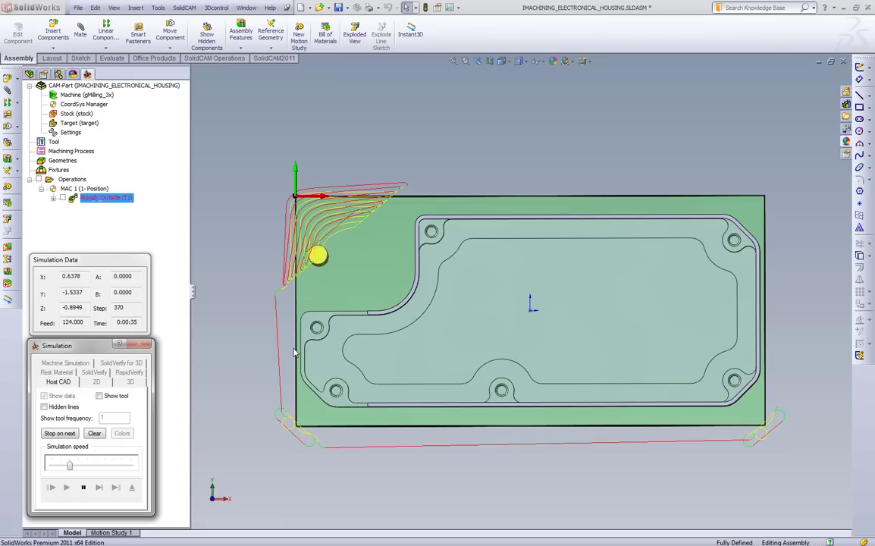
click(82, 487)
click(84, 489)
click(83, 488)
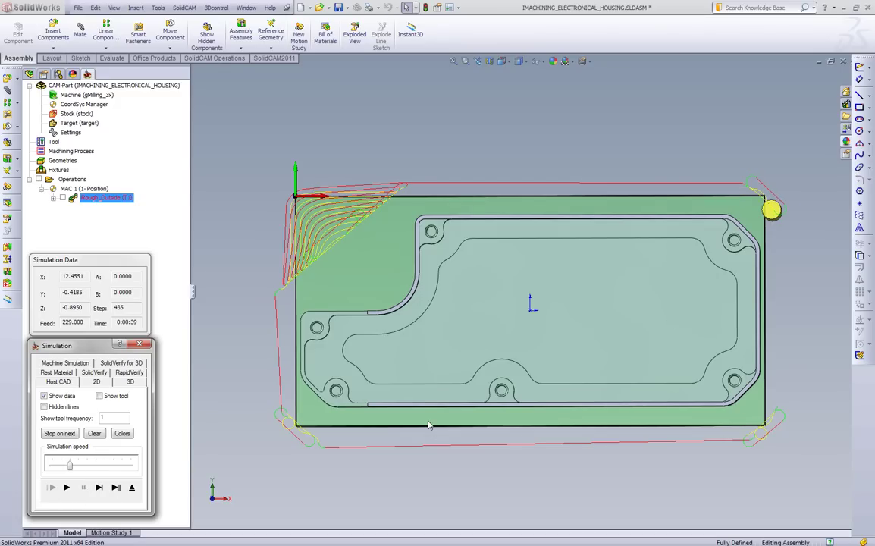
click(66, 488)
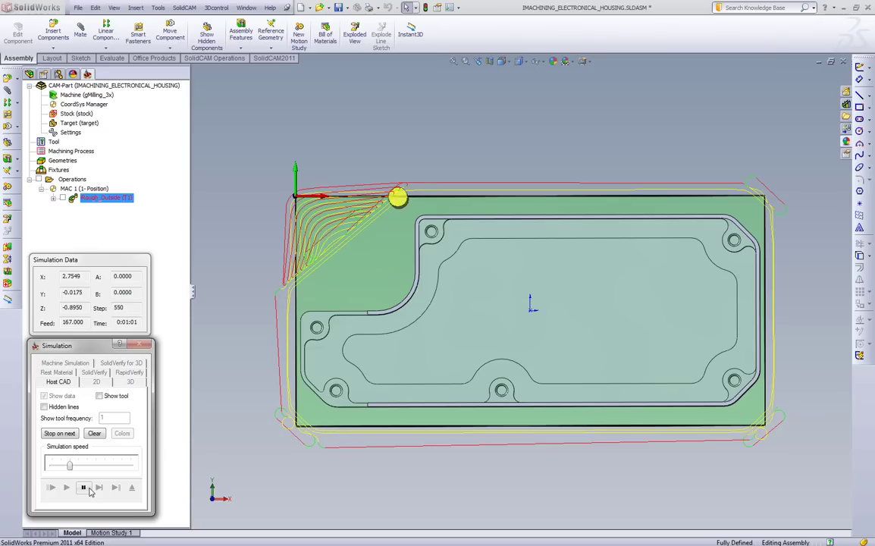
Pause the simulation after the first outer loop and switch to single-step mode at step 563.
click(84, 488)
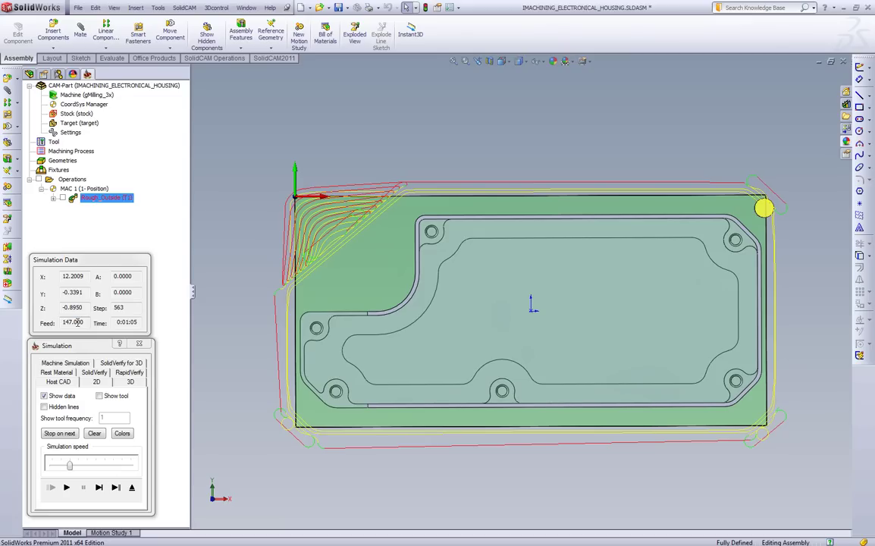
click(91, 439)
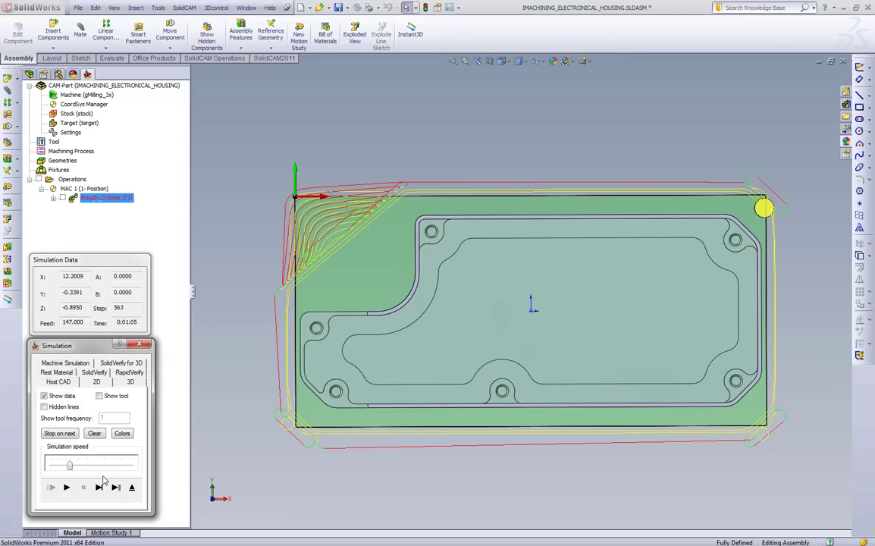
Step once, raise the simulation speed, and play all roughing passes through to step 1054.
click(99, 486)
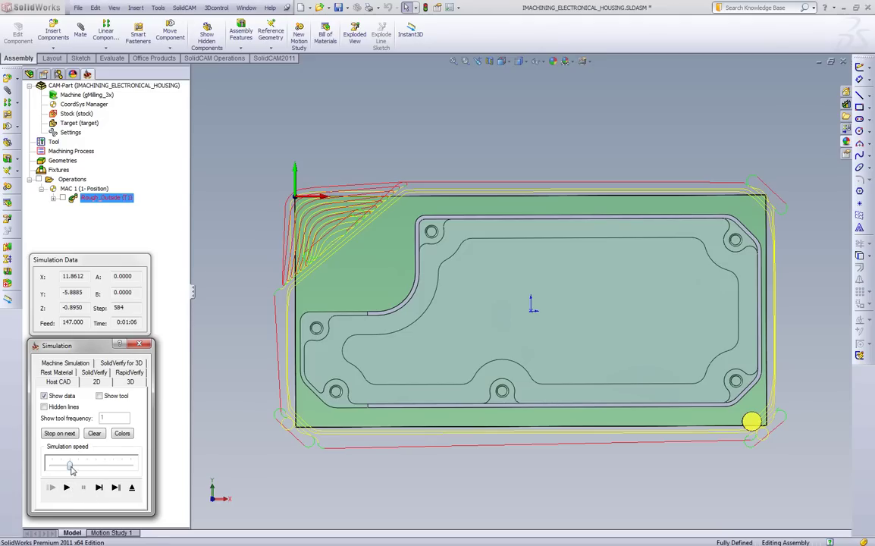
drag(71, 466, 95, 466)
click(66, 488)
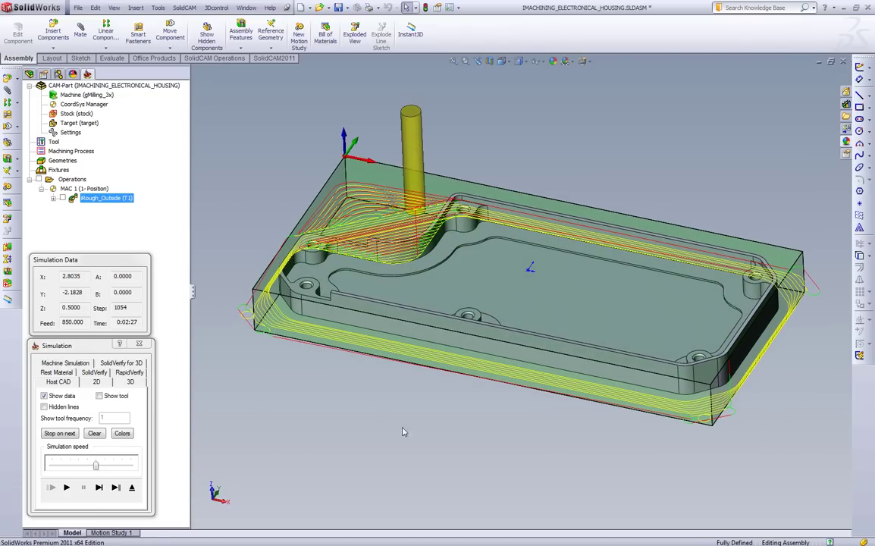
Exit the simulation and show the iRough_Outside Technology Wizard page with step down 0.8950.
click(132, 489)
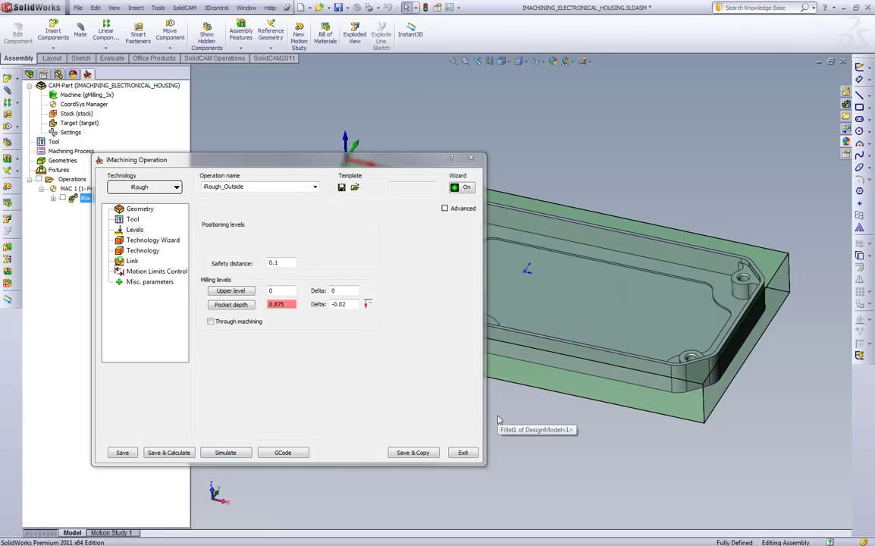
click(155, 239)
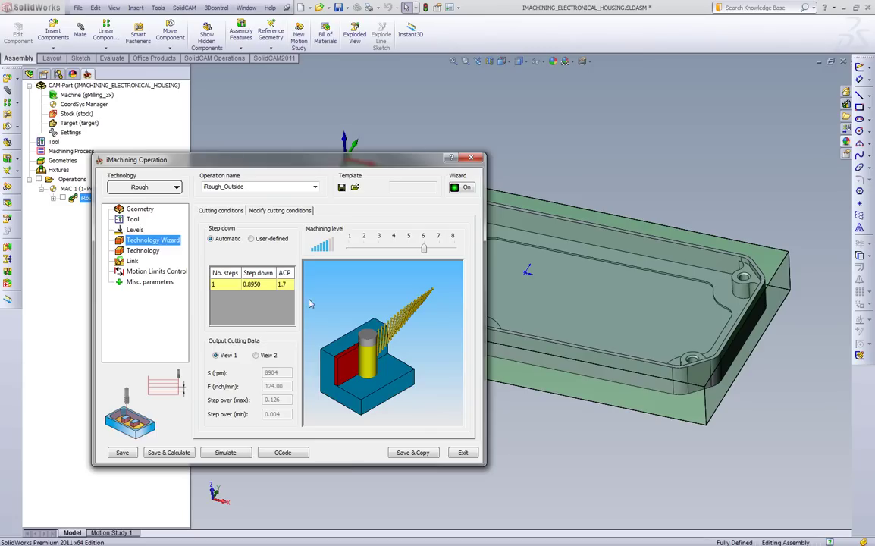
Try machining levels 8 and 1, then leave the slider at level 5 (8083 rpm, 102 in/min).
click(333, 342)
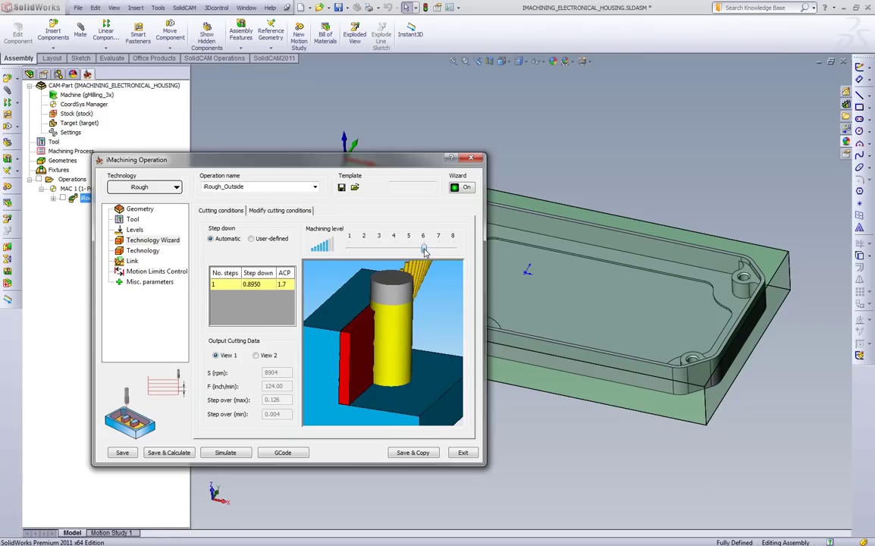
drag(423, 251, 349, 250)
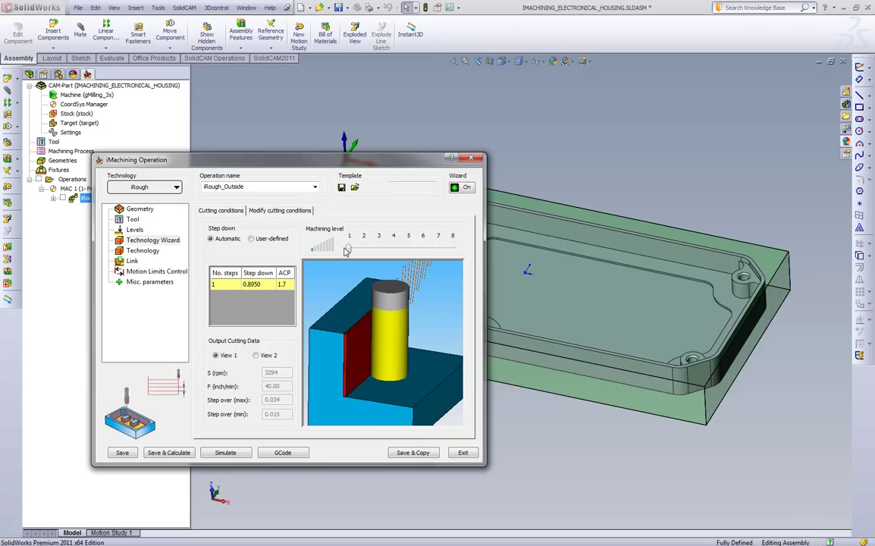
drag(351, 252, 453, 249)
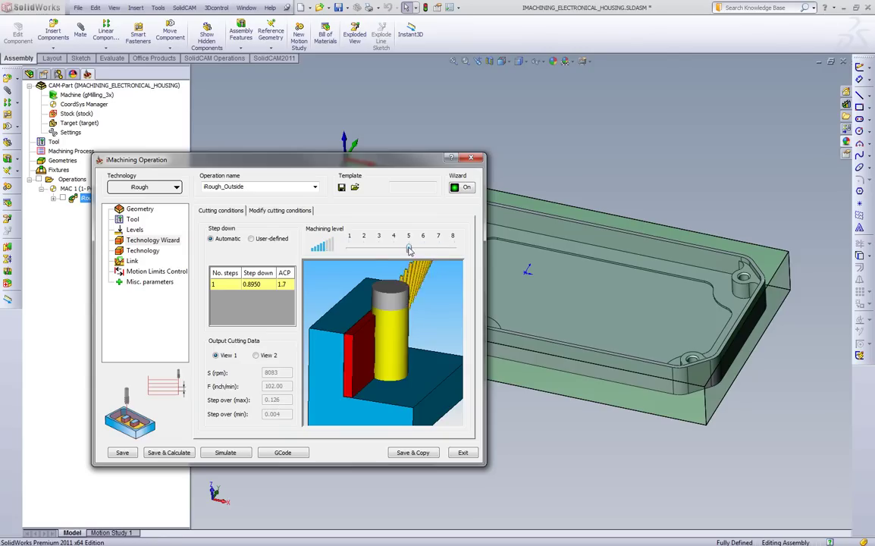
click(355, 251)
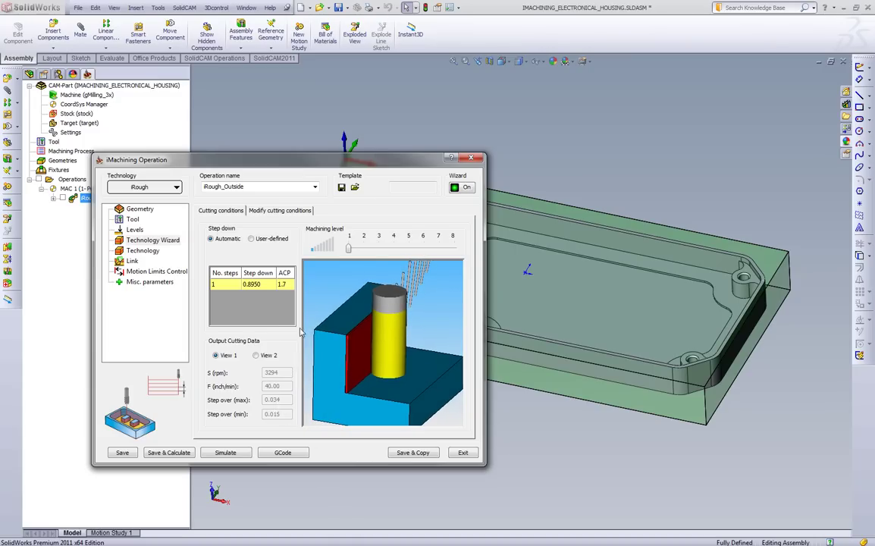
drag(349, 248, 409, 249)
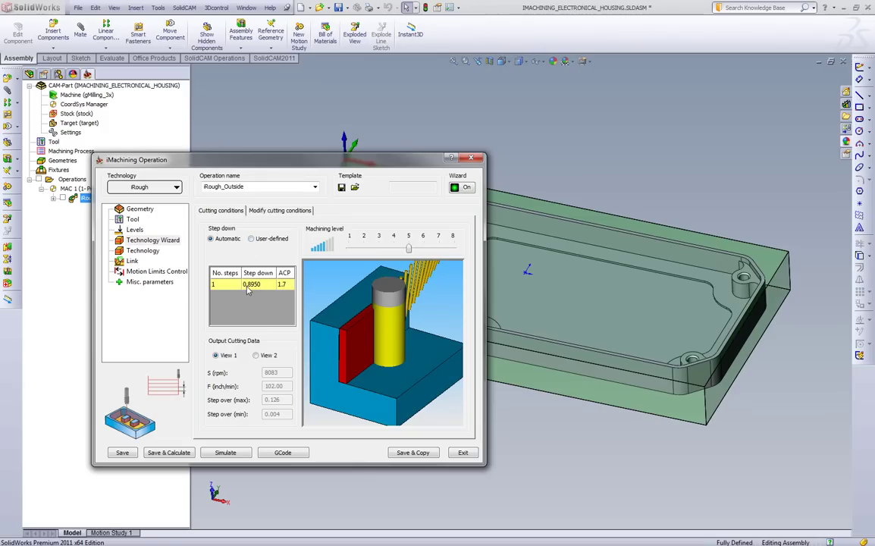
Use 2 user-defined step-down passes of 0.4475, then machining level 8 (10137 rpm, 150 in/min).
click(251, 238)
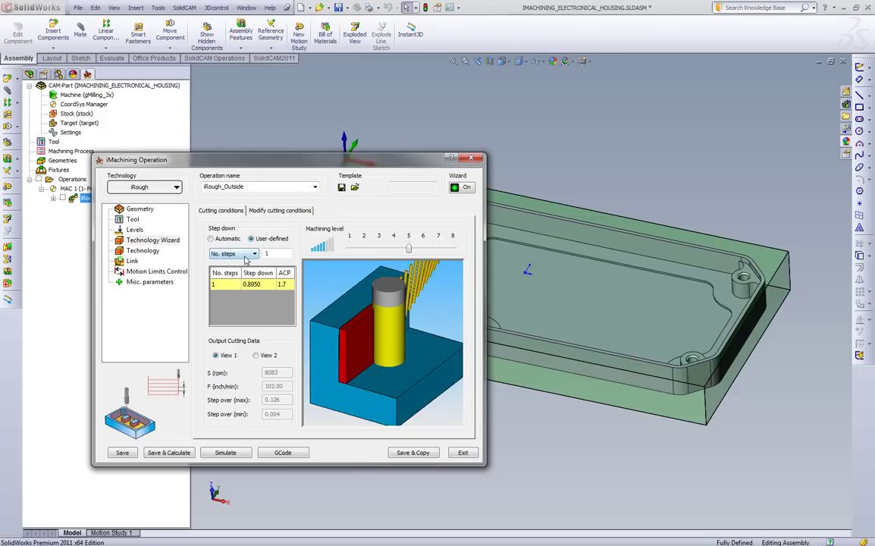
double_click(283, 255)
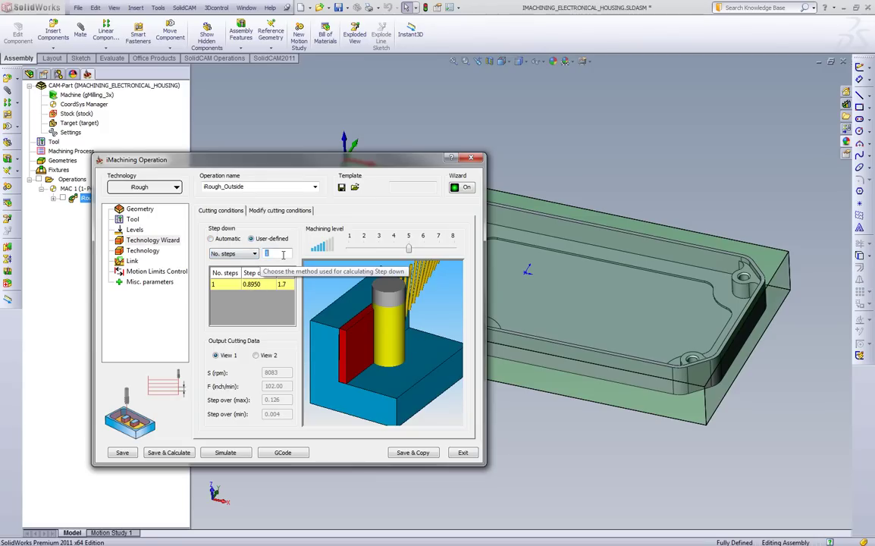
text(2)
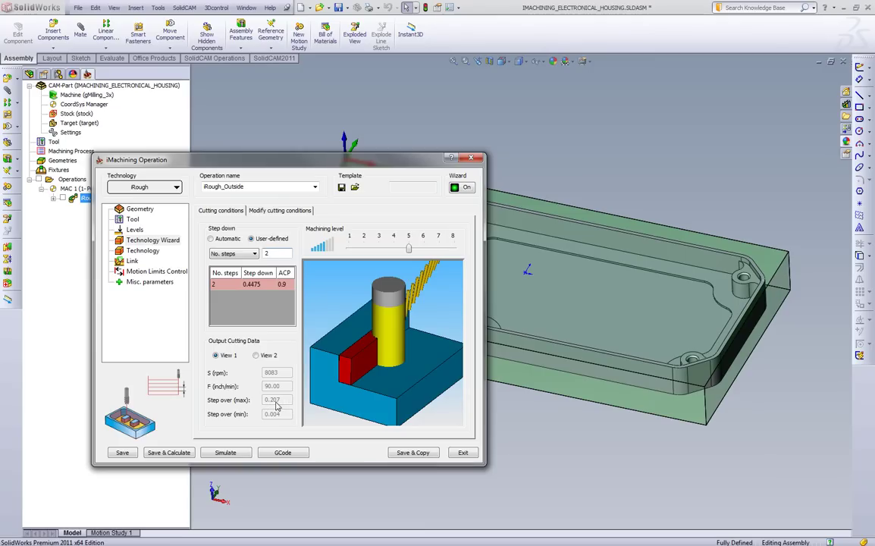
double_click(275, 252)
text(1)
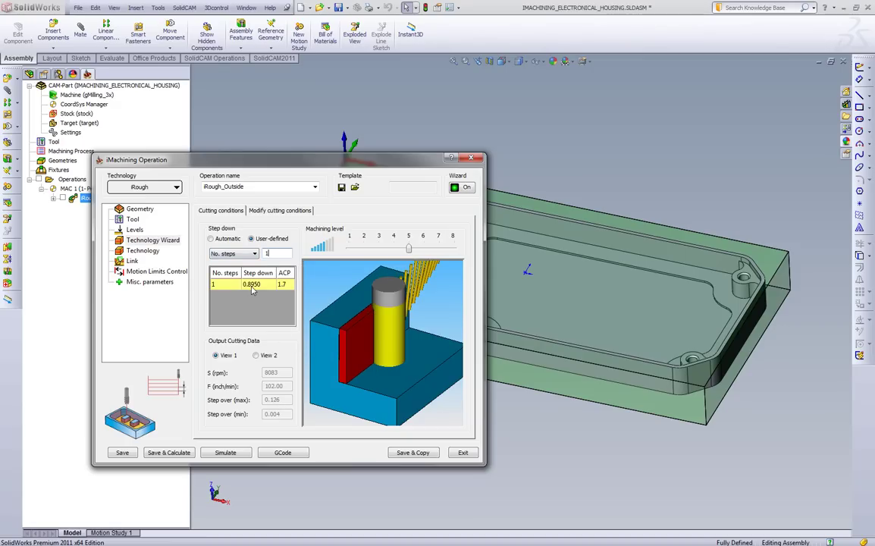
double_click(275, 251)
text(2)
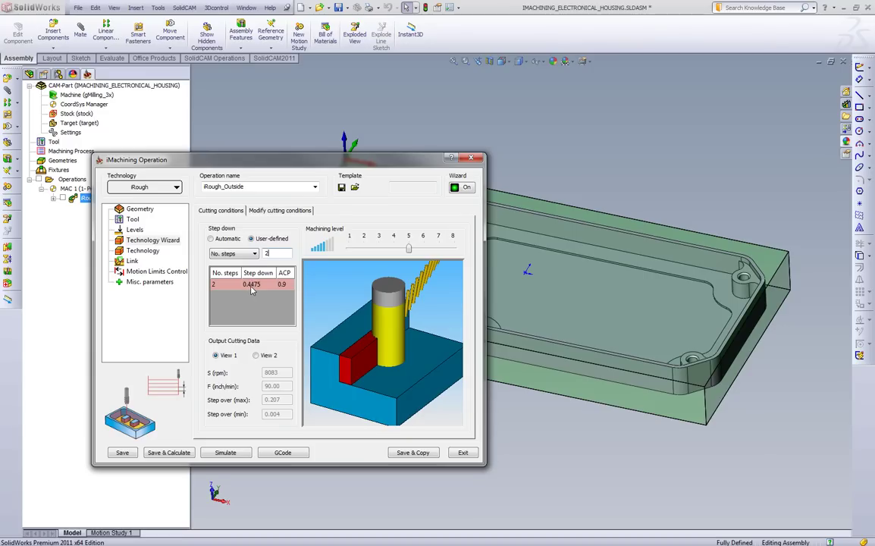
click(330, 315)
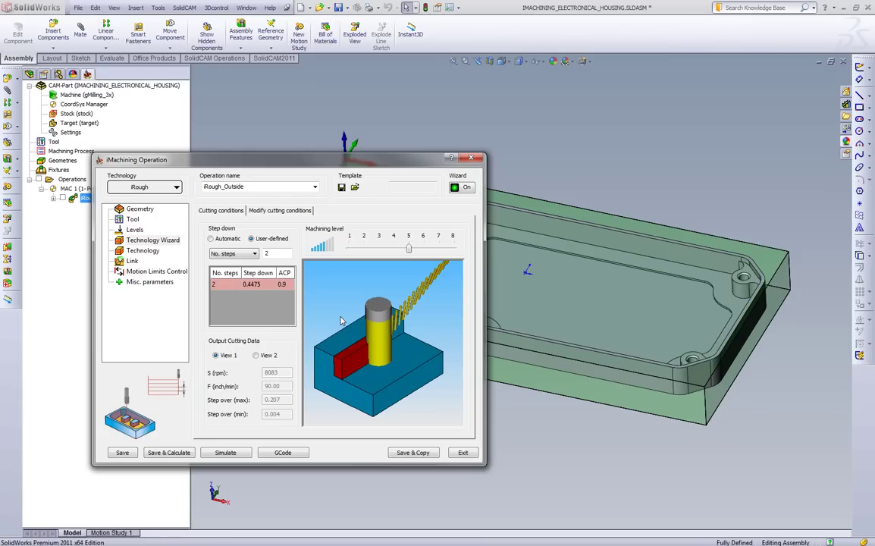
drag(409, 249, 453, 252)
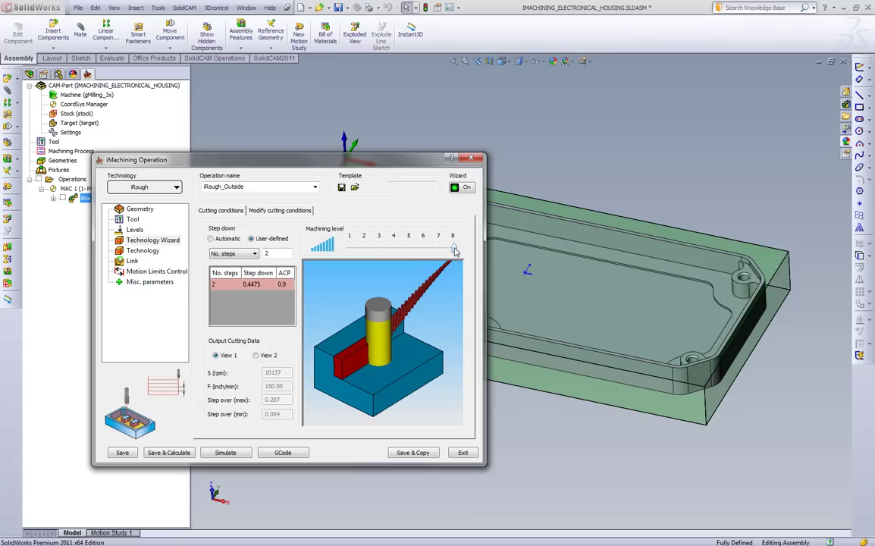
Move the machining level from 8 to 2 and 4, finishing at 1 (4755 rpm, 58 in/min).
drag(455, 251, 362, 253)
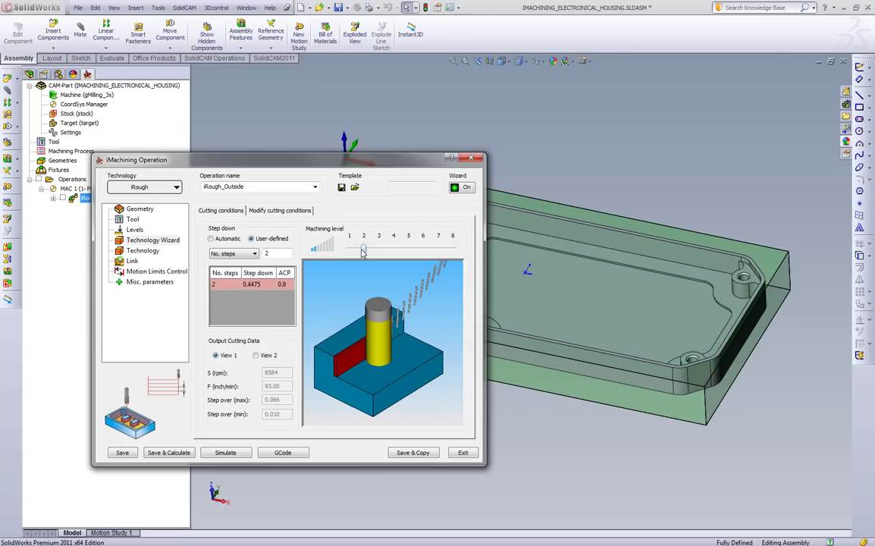
drag(363, 252, 394, 252)
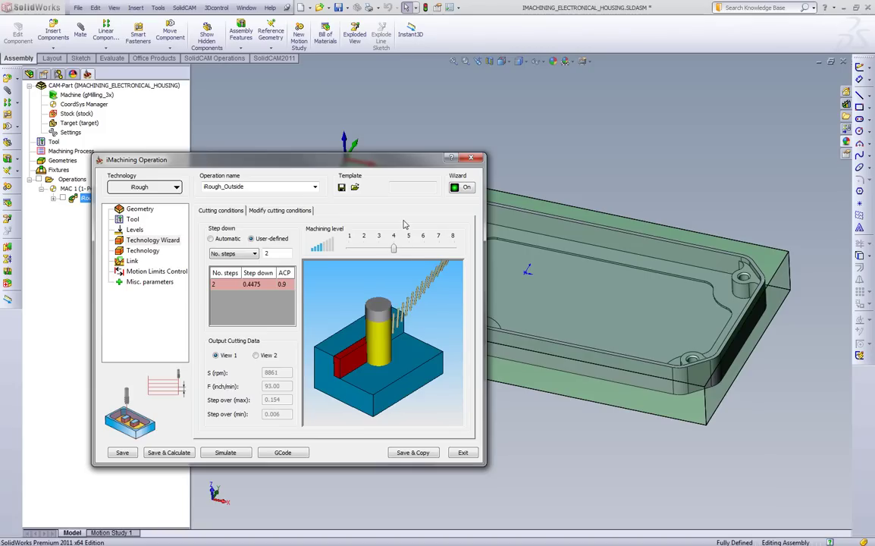
drag(394, 247, 350, 253)
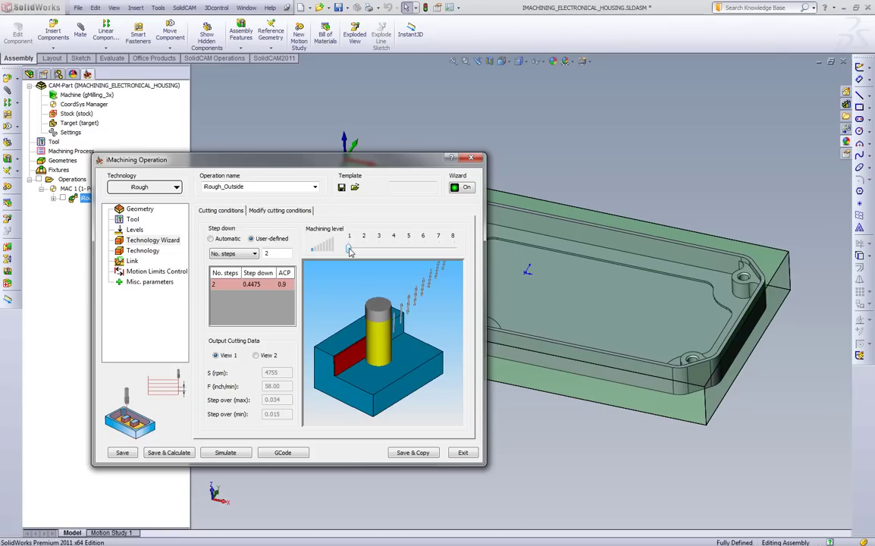